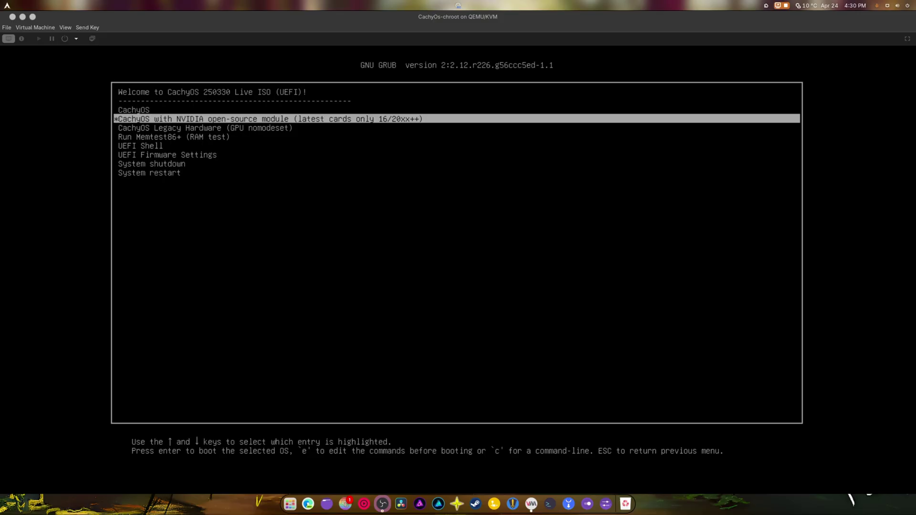
- Boot the live ISO from the plain CachyOS entry in the GRUB menu
click(360, 298)
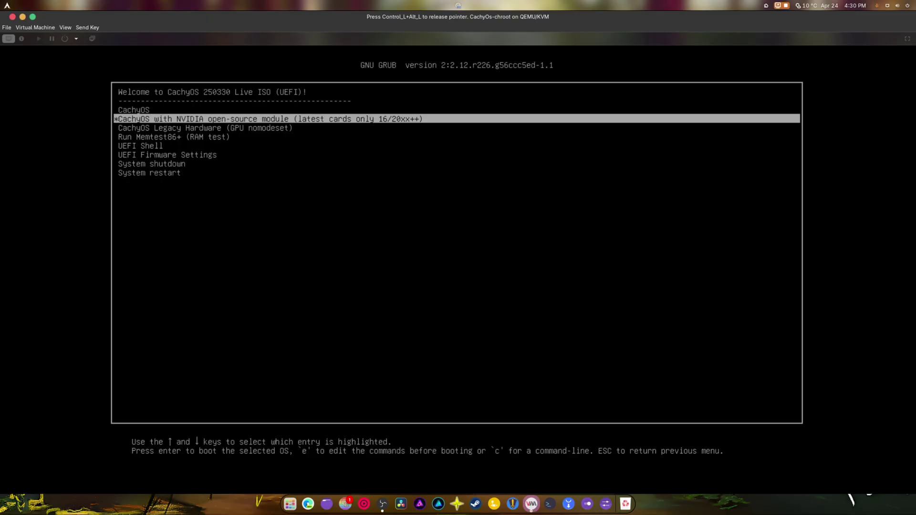
key(Up)
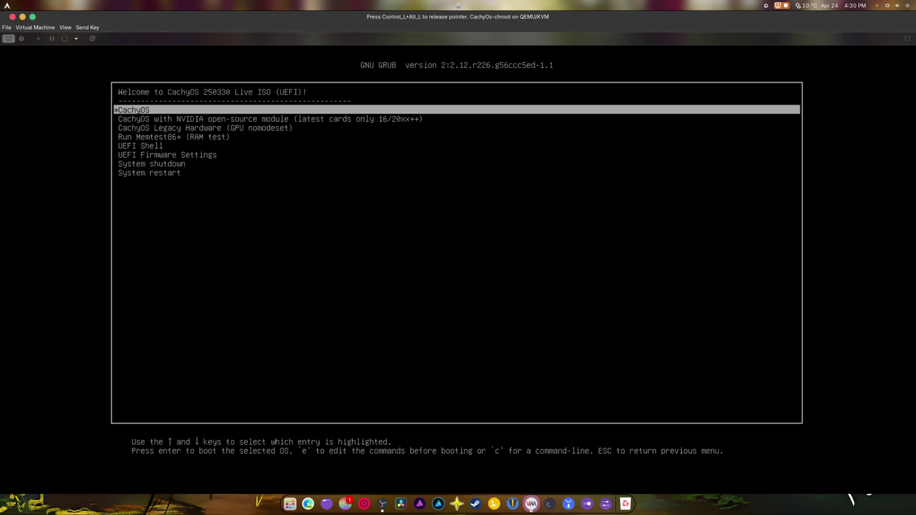
key(Down)
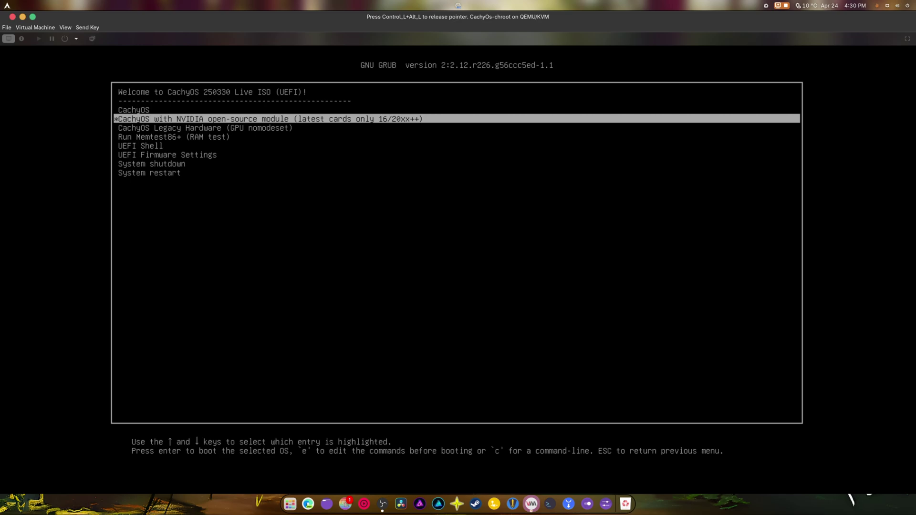
key(Down)
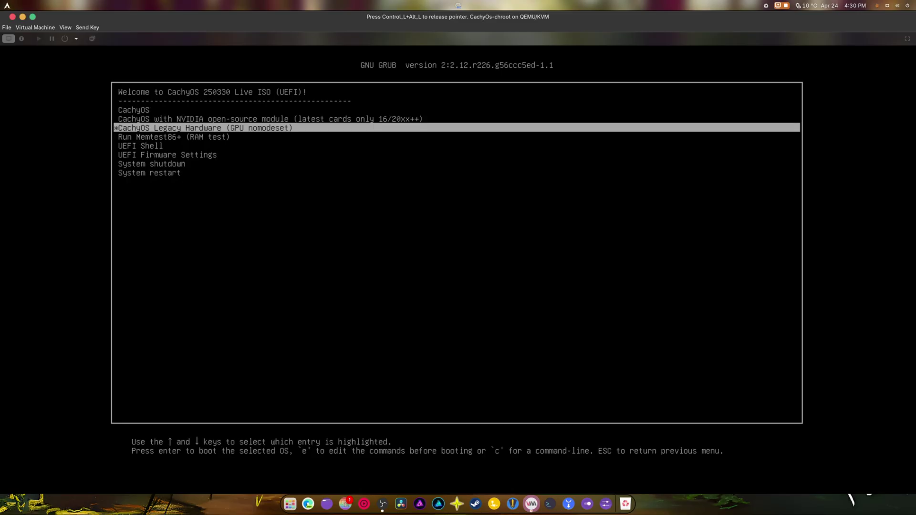
key(Up)
key(Up)
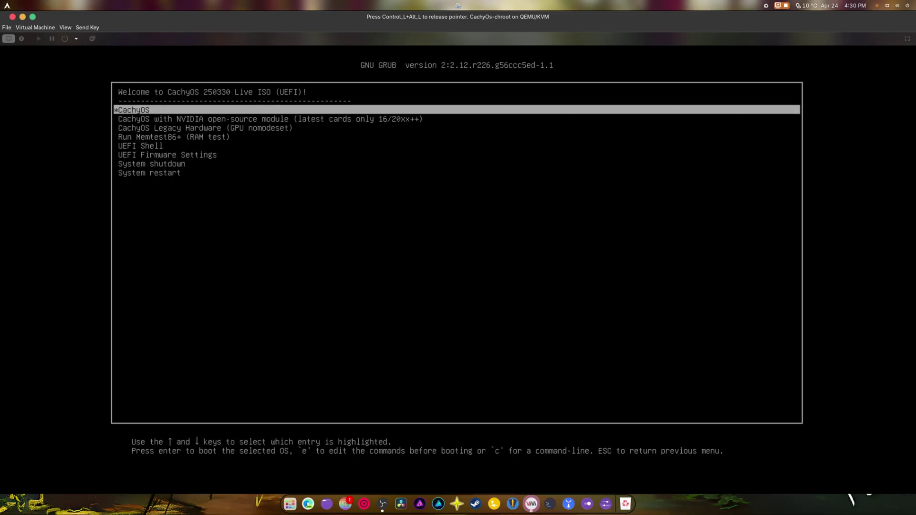
key(Return)
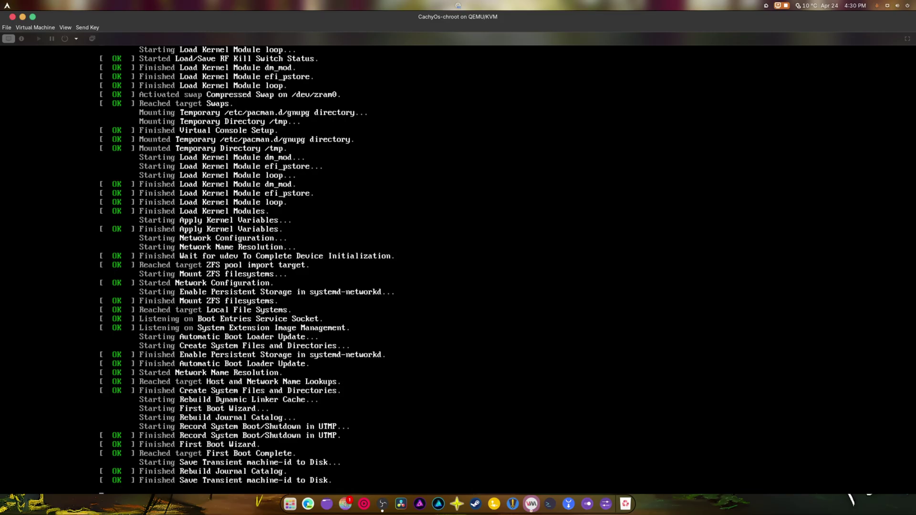
- Switch the virtual machine display to fullscreen while the live system boots
click(66, 28)
mouse_move(74, 30)
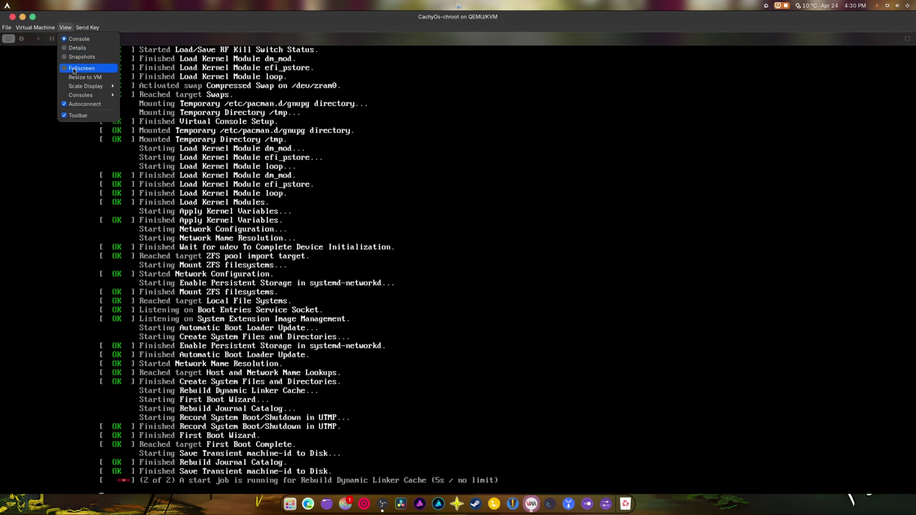
mouse_move(95, 89)
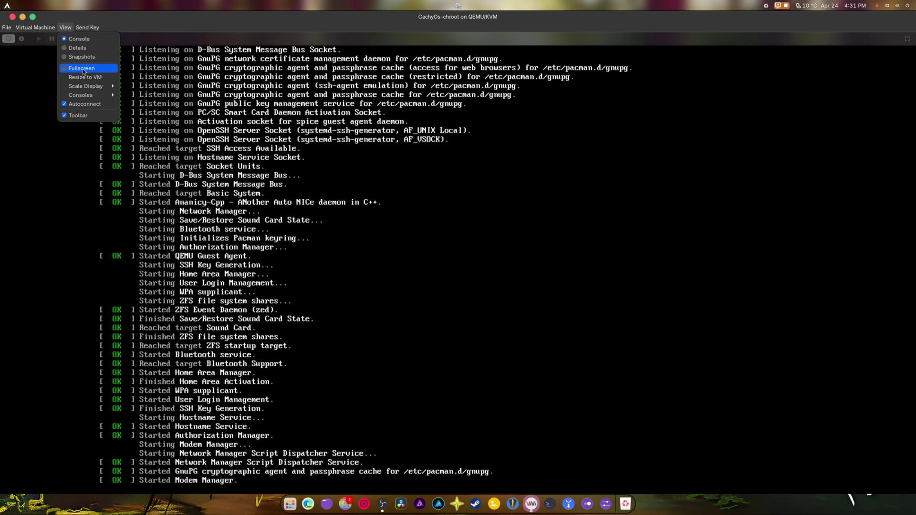
click(430, 245)
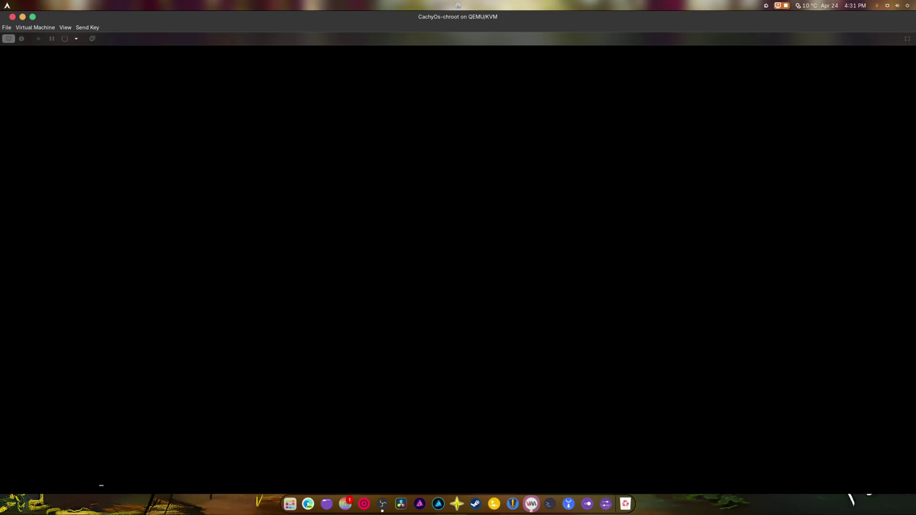
key(alt+Tab)
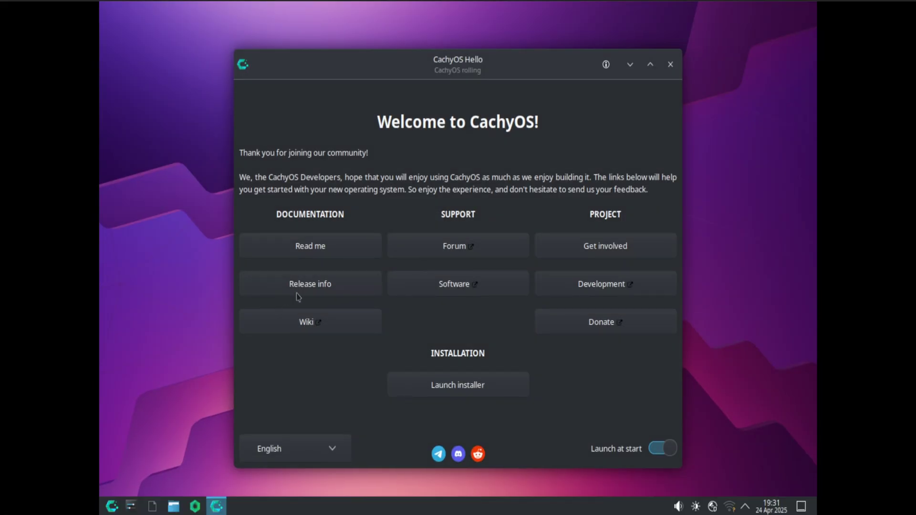
- Apply and keep 1920x1080 (16:9) in Display & Monitor, then close Settings and CachyOS Hello
click(132, 506)
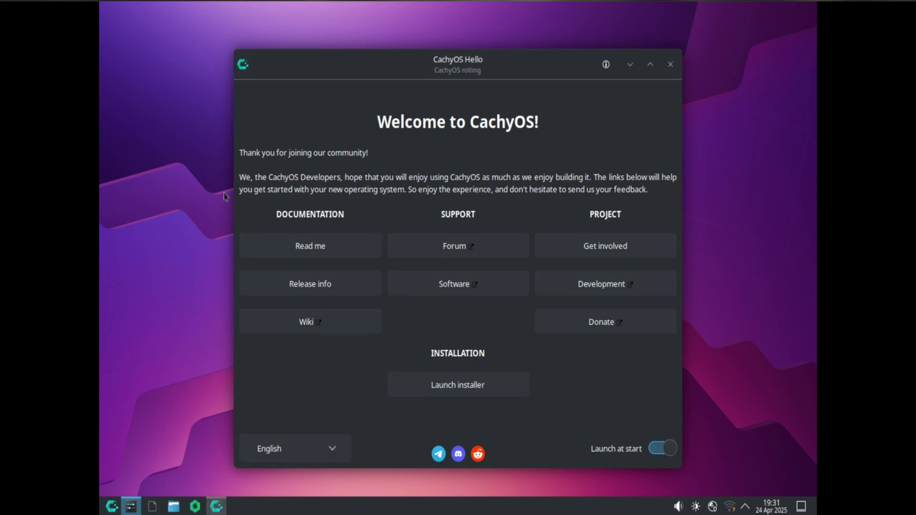
click(287, 241)
click(549, 231)
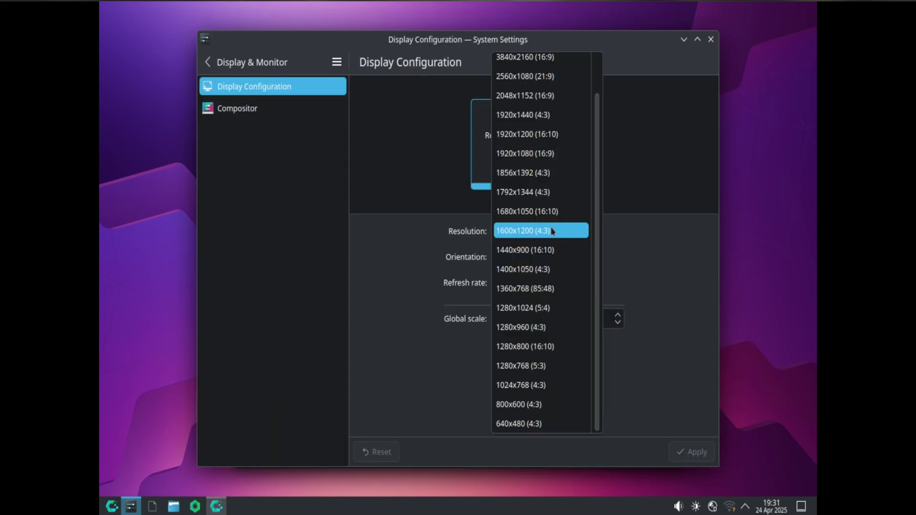
click(545, 151)
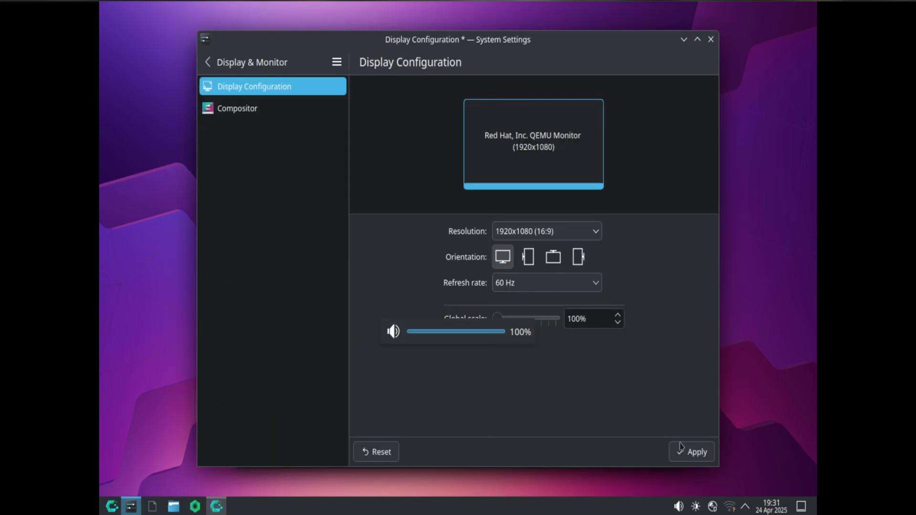
click(689, 451)
click(391, 193)
click(512, 29)
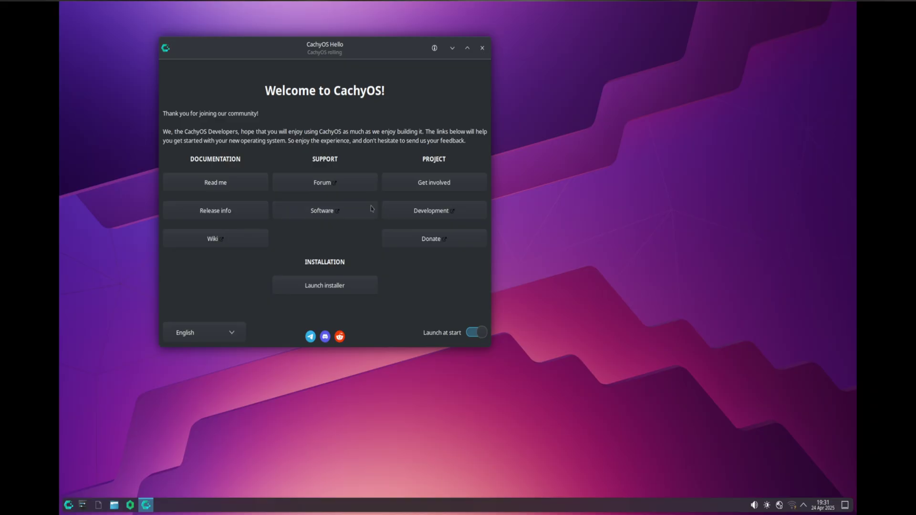
click(482, 48)
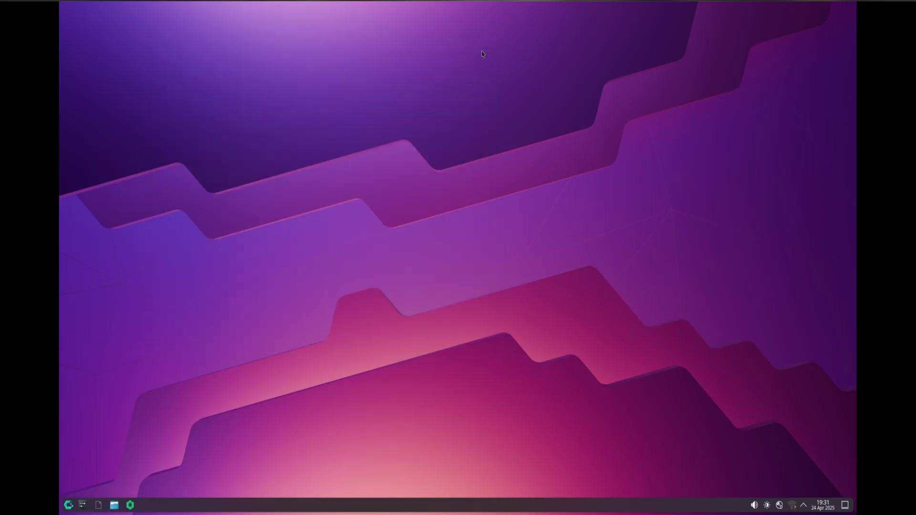
- Reopen CachyOS Hello by searching 'hello', close the browser, and dismiss the installer error
click(133, 505)
click(68, 506)
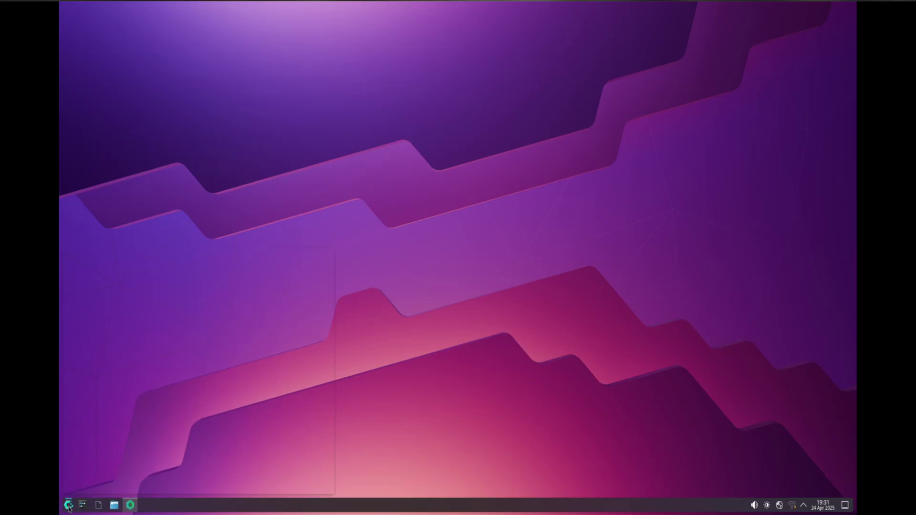
text(hello)
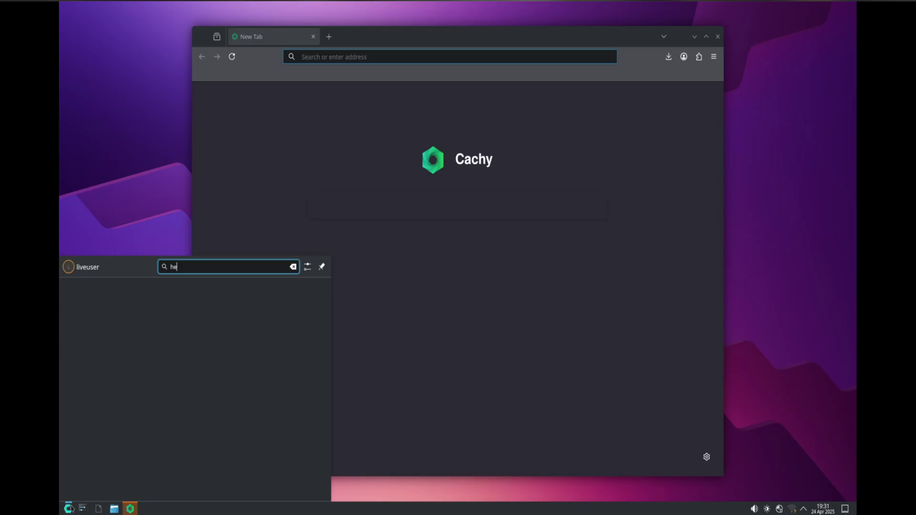
key(Return)
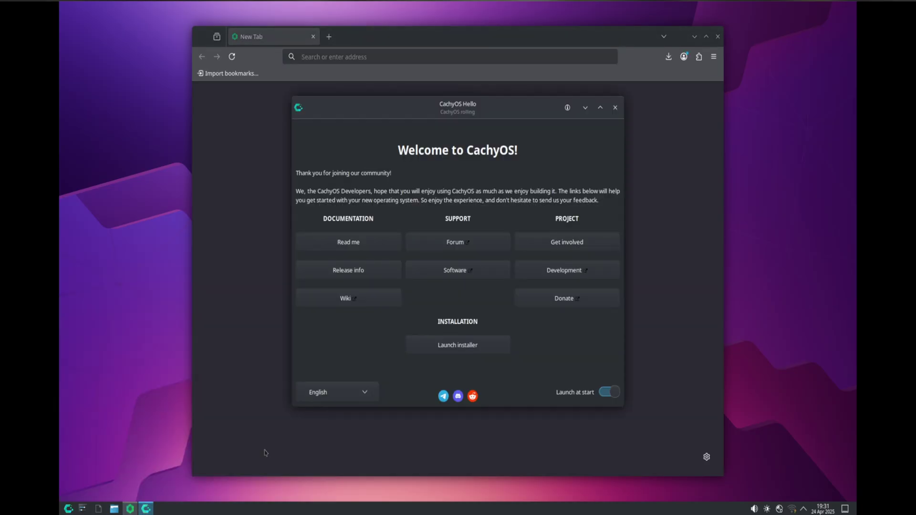
click(717, 37)
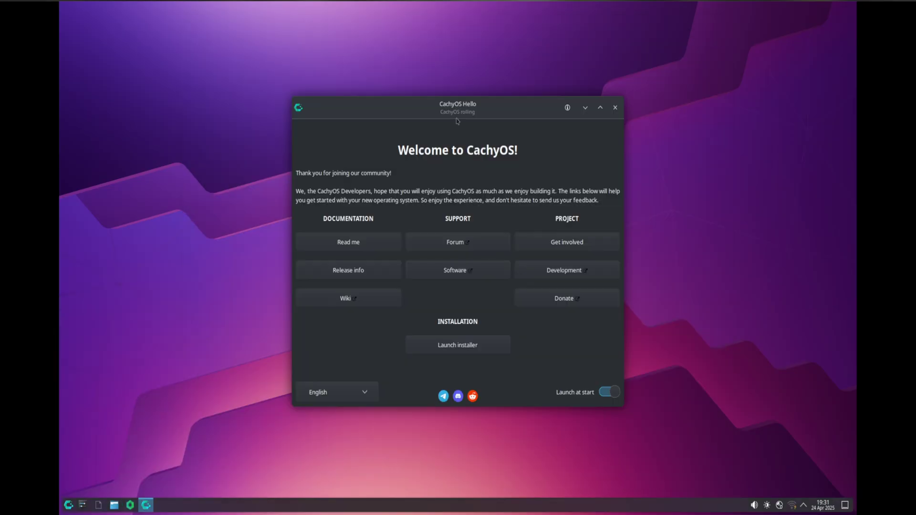
click(451, 332)
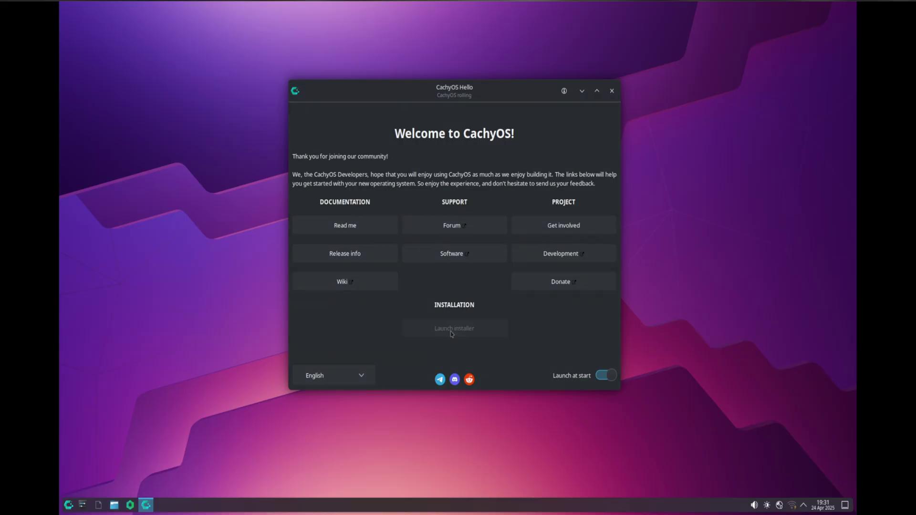
click(440, 261)
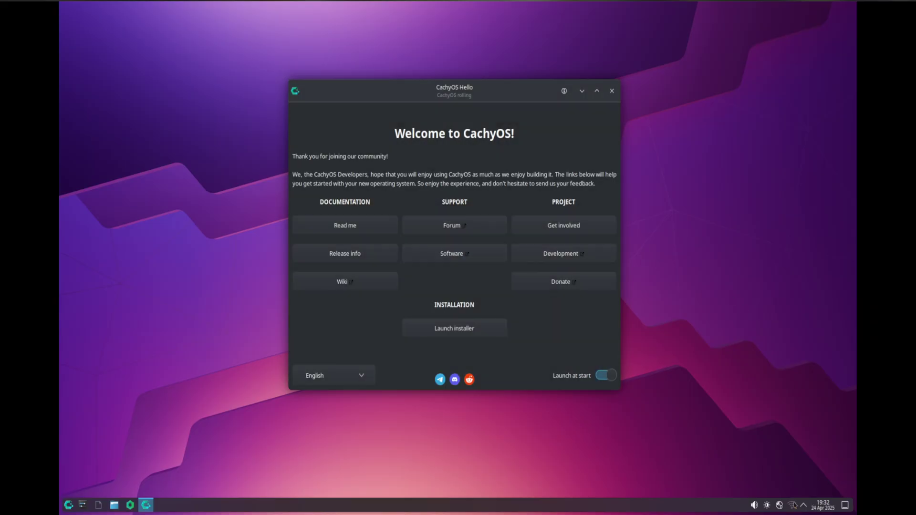
- Connect to the BELL998 Wi-Fi network with its password and launch the installer again
click(792, 505)
click(808, 333)
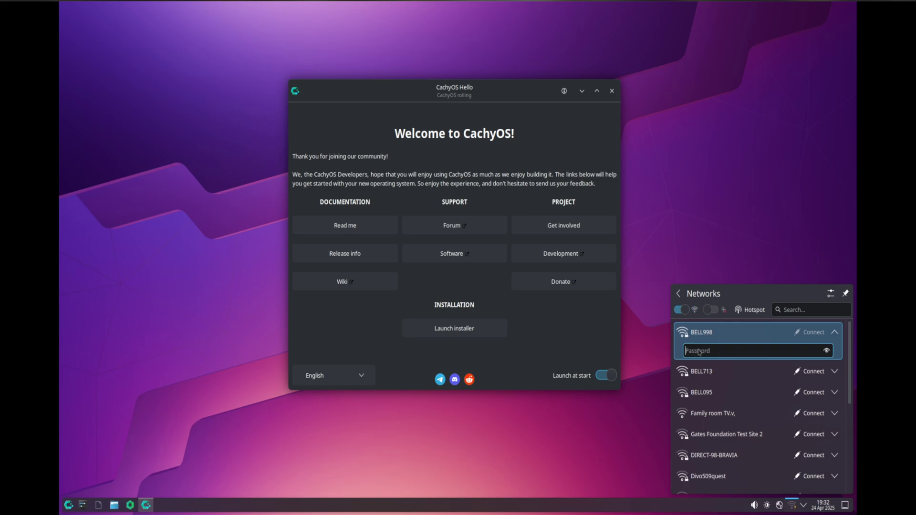
text(••••••••••••)
key(Return)
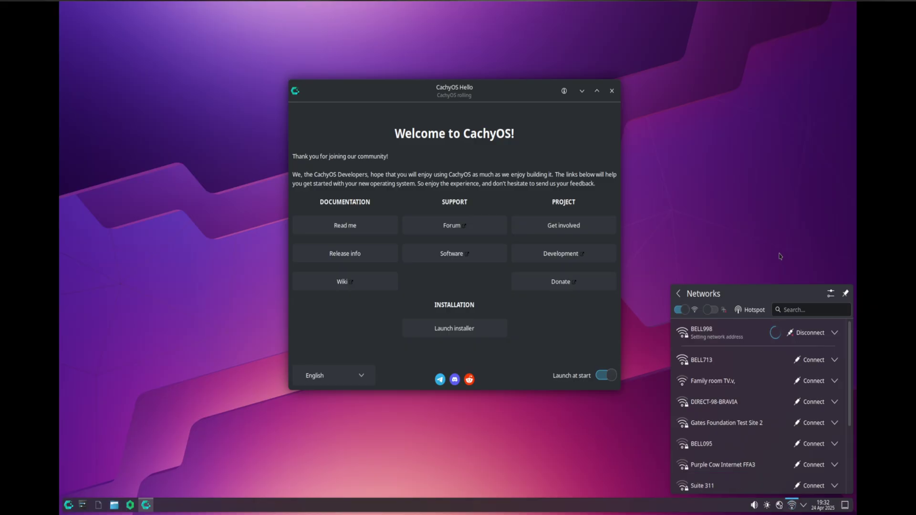
click(477, 334)
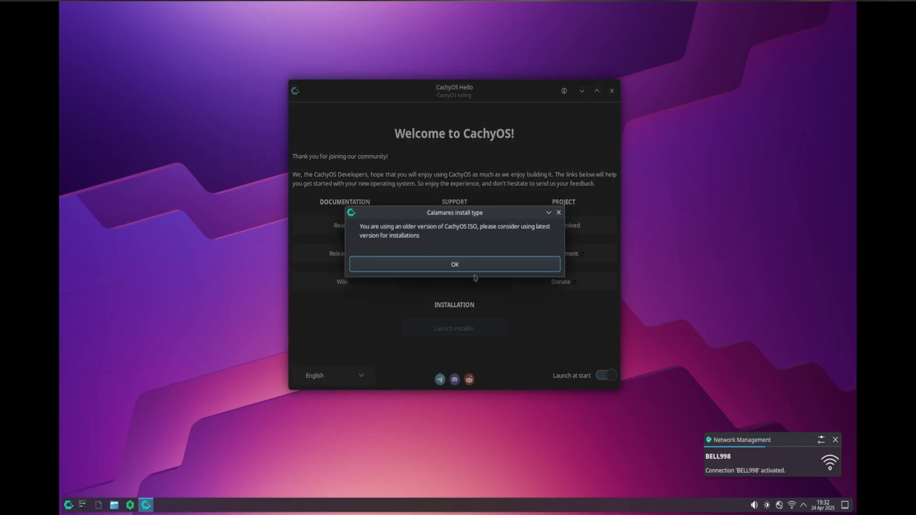
- Acknowledge the older-ISO notice, choose Refind as the bootloader, and minimize CachyOS Hello
click(458, 269)
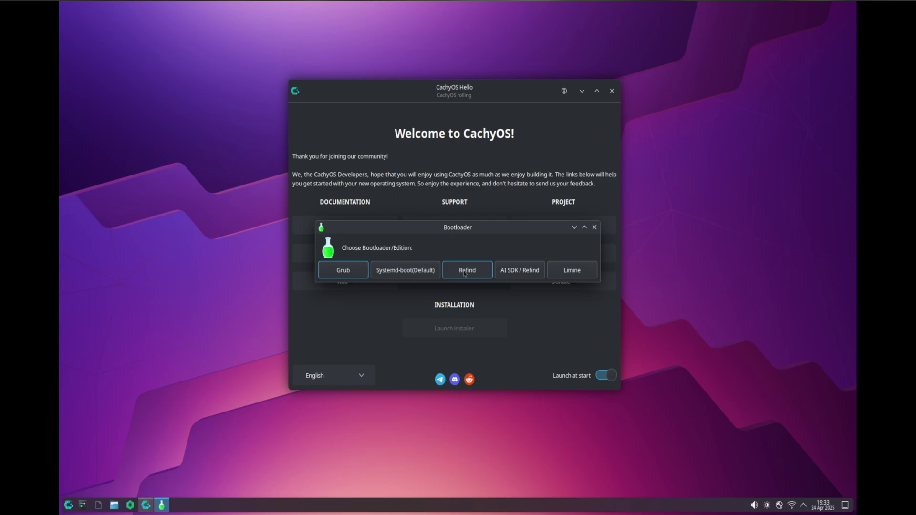
click(464, 271)
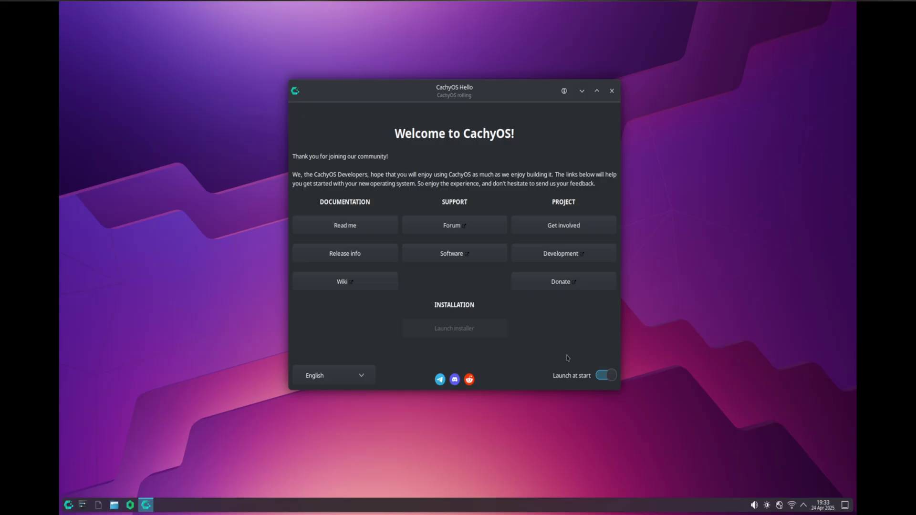
click(582, 92)
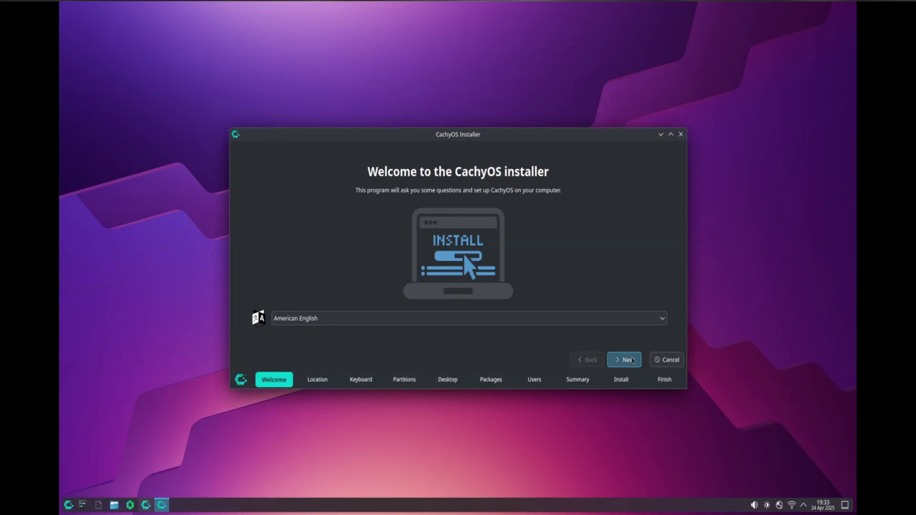
- Accept the default welcome, location and keyboard settings
click(625, 361)
click(628, 379)
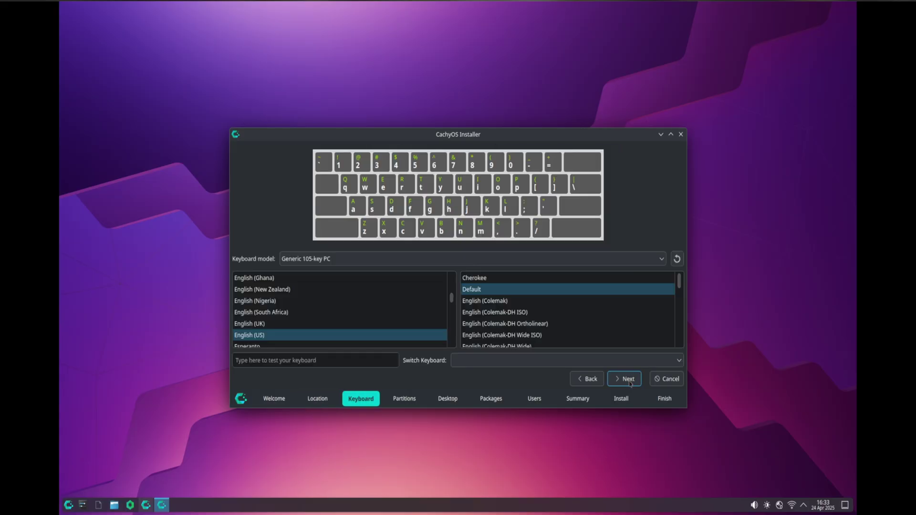
click(629, 380)
- Choose Erase disk with the btrfs filesystem and continue past the desktop choice
click(236, 176)
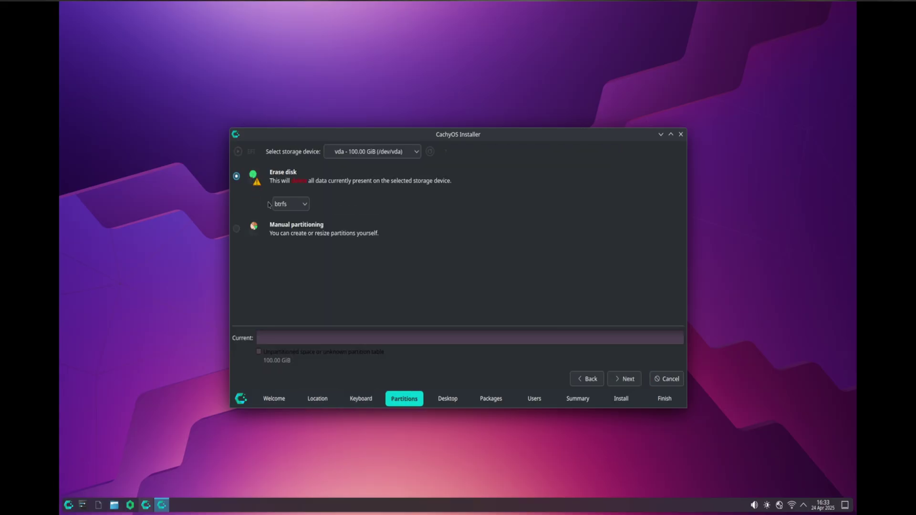
click(288, 204)
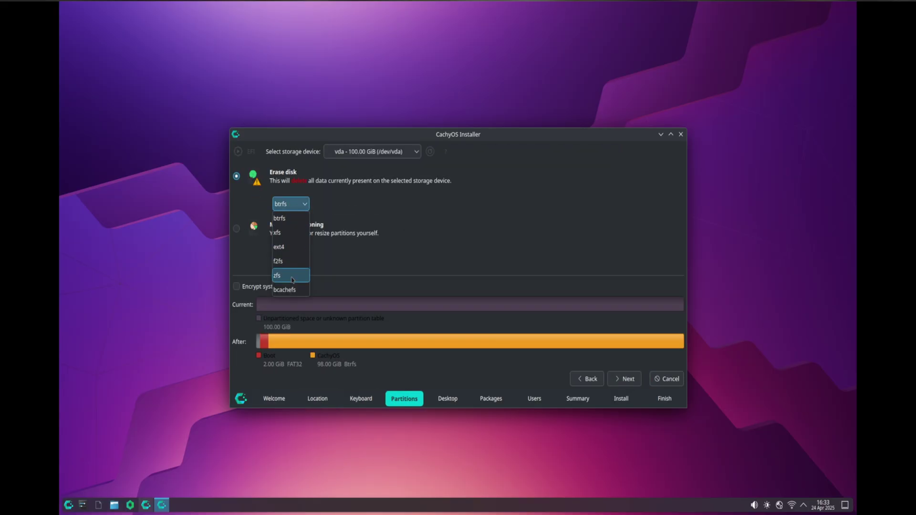
click(279, 233)
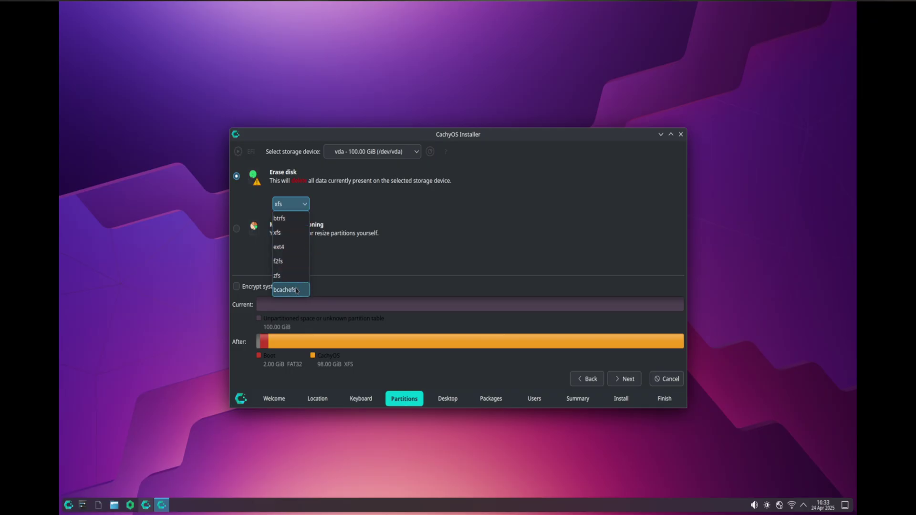
click(279, 234)
click(290, 204)
click(280, 218)
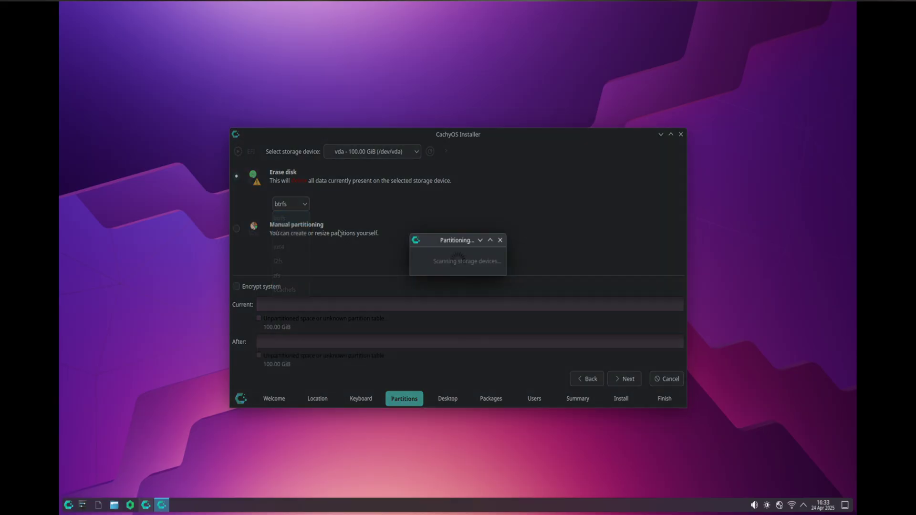
click(624, 379)
click(625, 378)
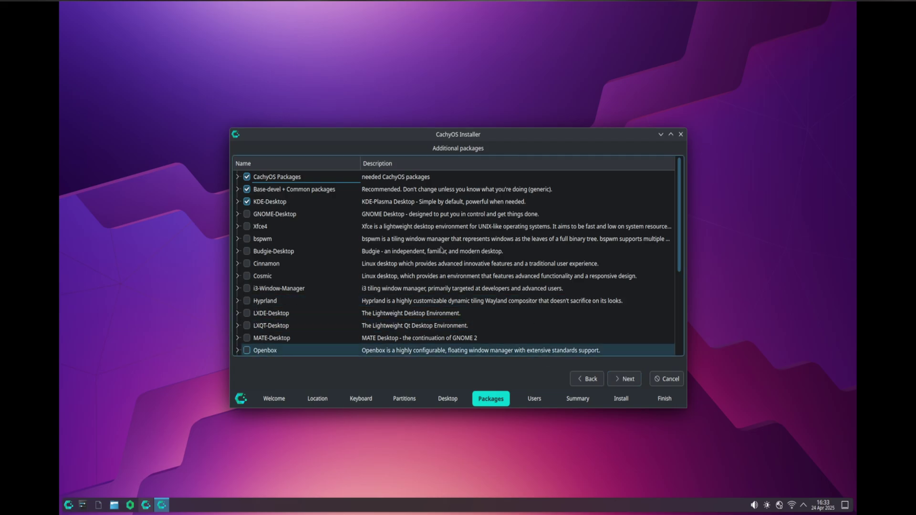
- Maximize the installer and inspect the KDE-Desktop package group's contents
drag(374, 139, 393, 108)
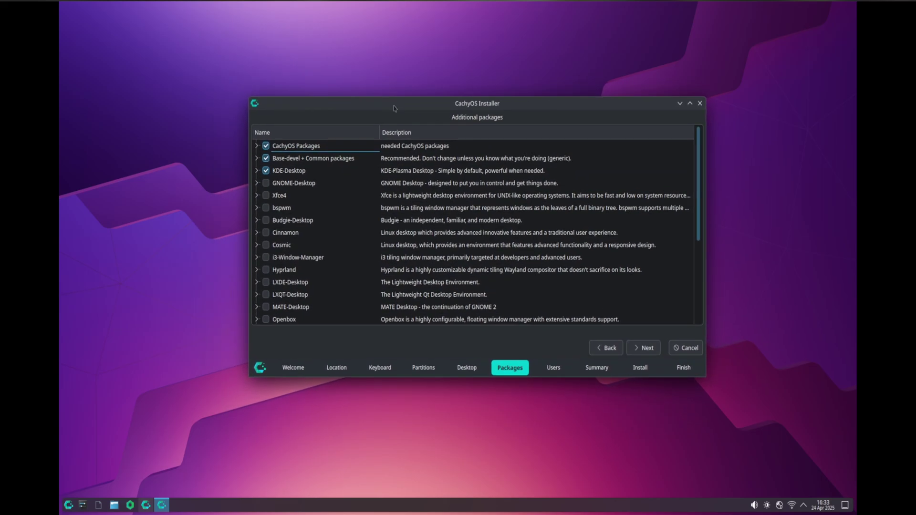
double_click(394, 108)
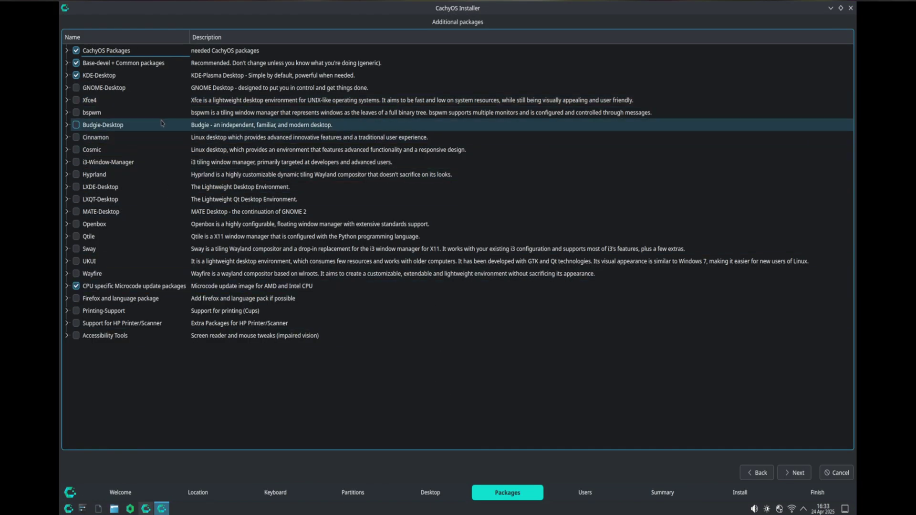
click(68, 77)
scroll(246, 258, down, 7)
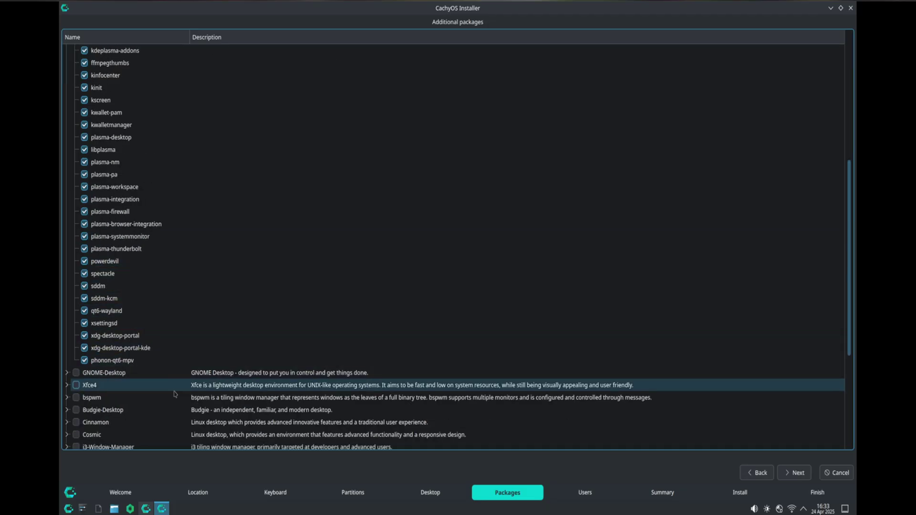
scroll(178, 392, up, 5)
scroll(177, 391, up, 2)
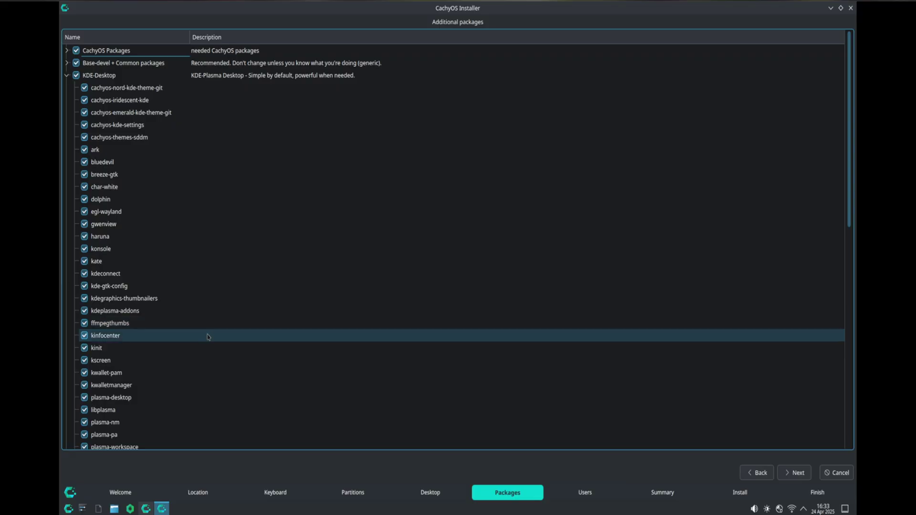
click(66, 74)
- Inspect the Base-devel + Common subgroups: applications, power, hardware, audio, fonts, filesystem, desktop integration
click(67, 63)
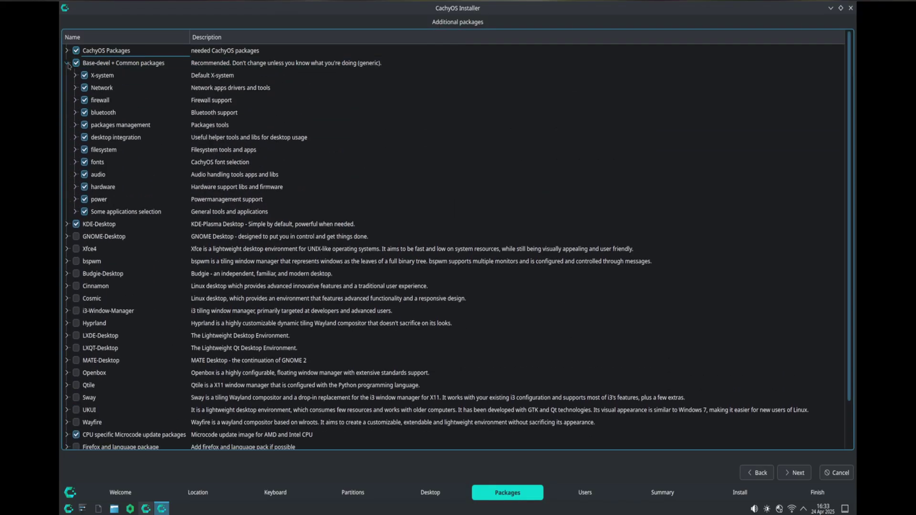
click(75, 213)
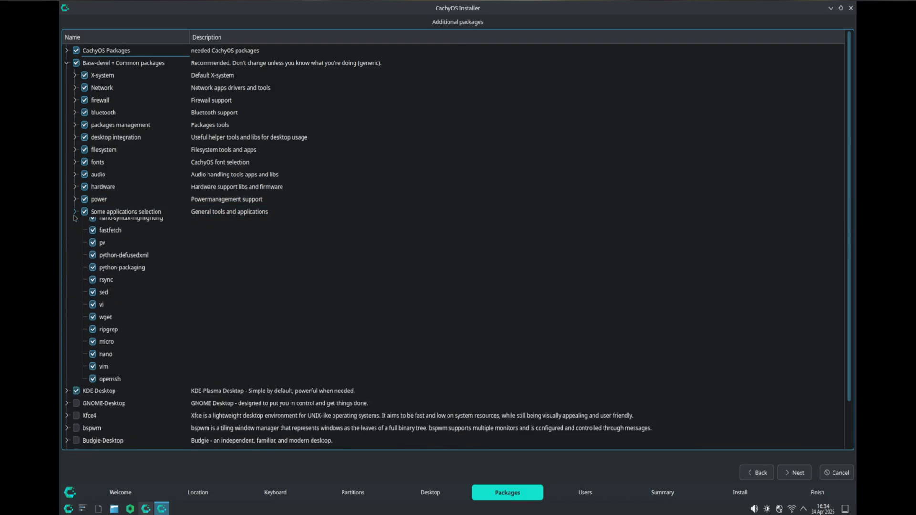
click(74, 212)
click(75, 199)
click(76, 200)
click(75, 187)
click(75, 187)
click(75, 177)
click(74, 174)
click(75, 162)
click(75, 162)
click(75, 149)
click(75, 150)
click(75, 138)
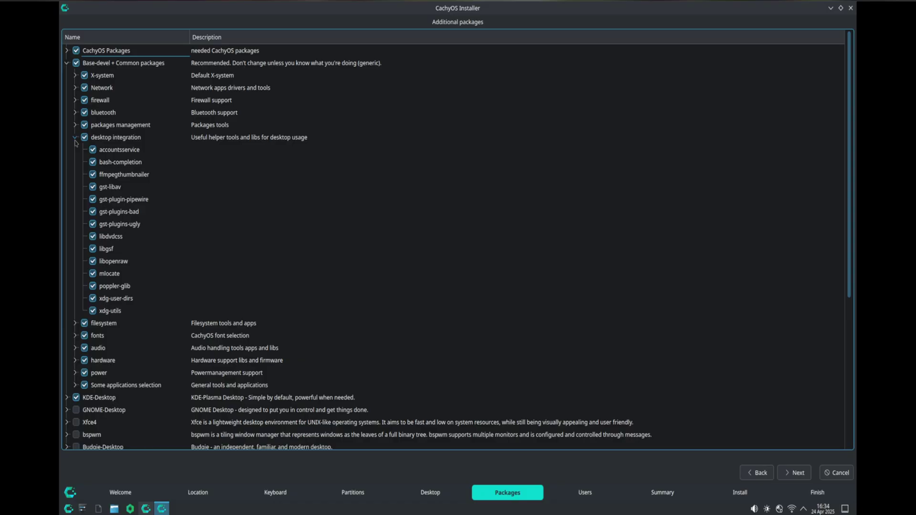
click(75, 139)
- Inspect packages management, bluetooth, firewall, Network, X-system and CachyOS Packages groups, then continue
click(75, 126)
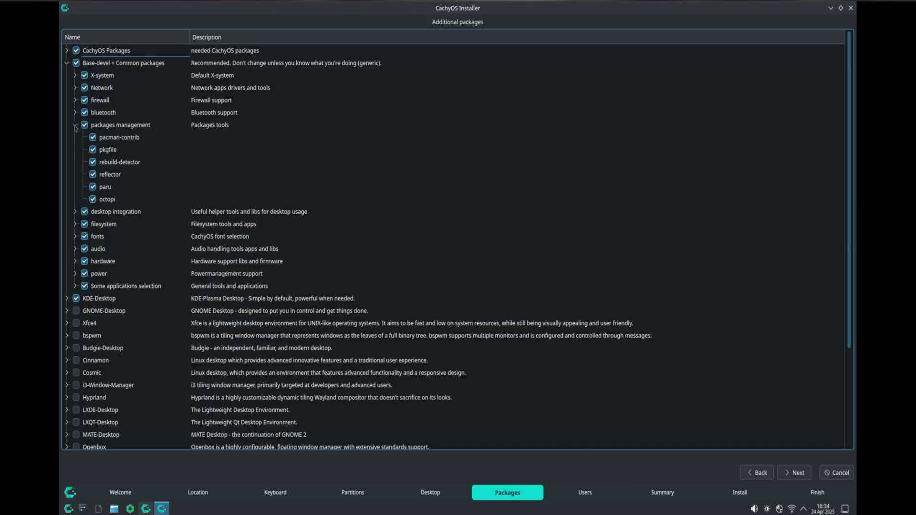
click(75, 126)
click(75, 114)
click(75, 113)
click(74, 101)
click(75, 101)
click(75, 88)
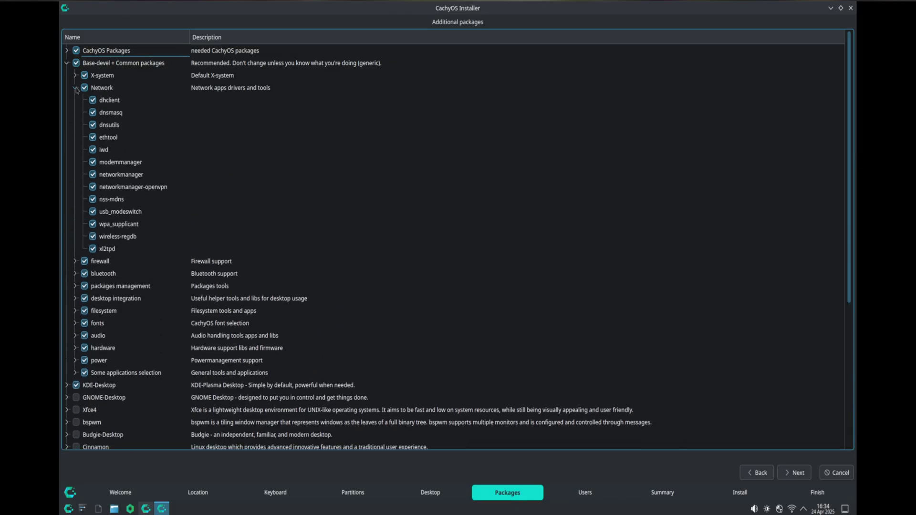
click(75, 89)
click(74, 76)
click(75, 77)
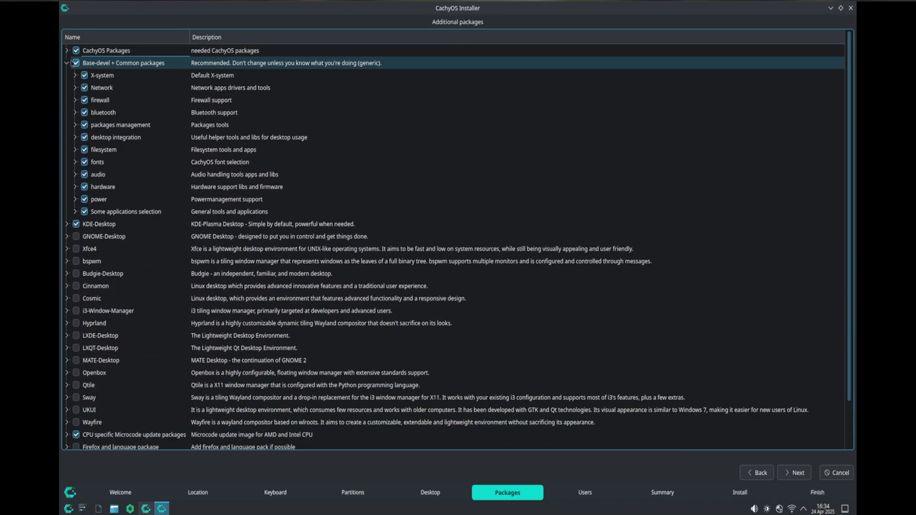
click(67, 52)
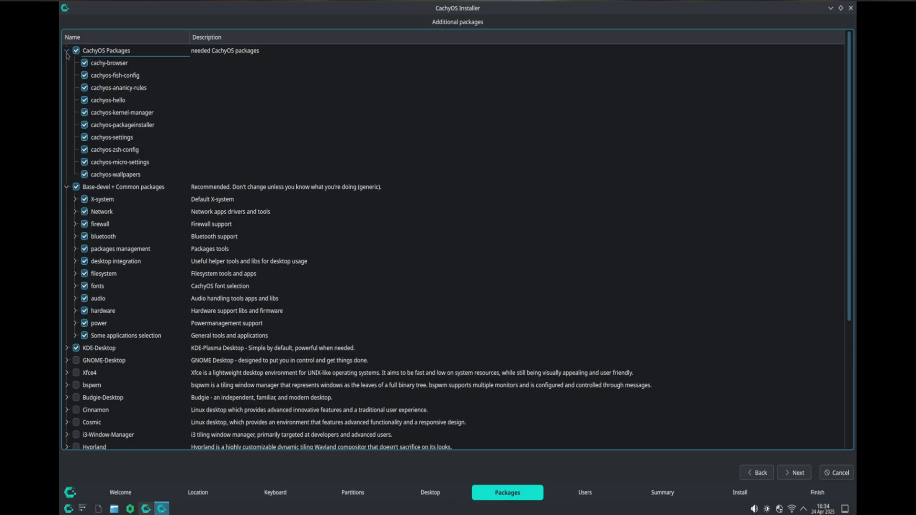
click(67, 51)
scroll(115, 322, down, 2)
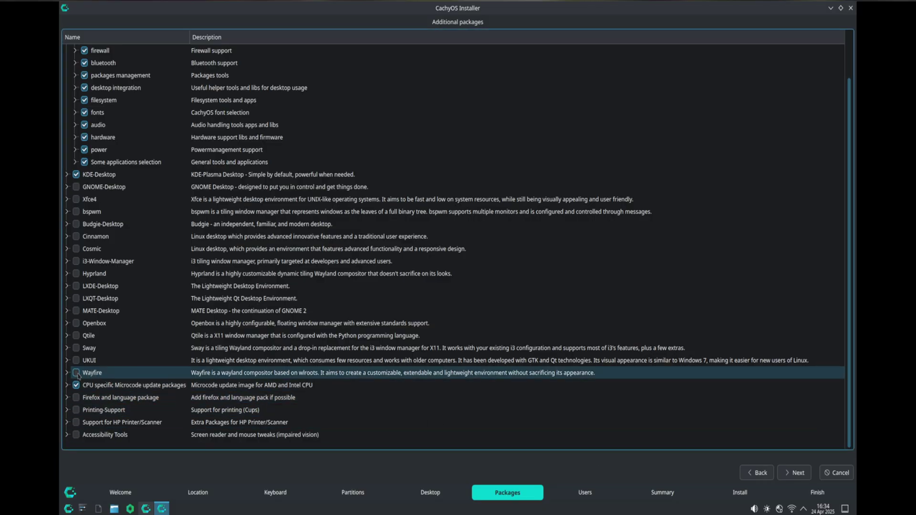
click(794, 473)
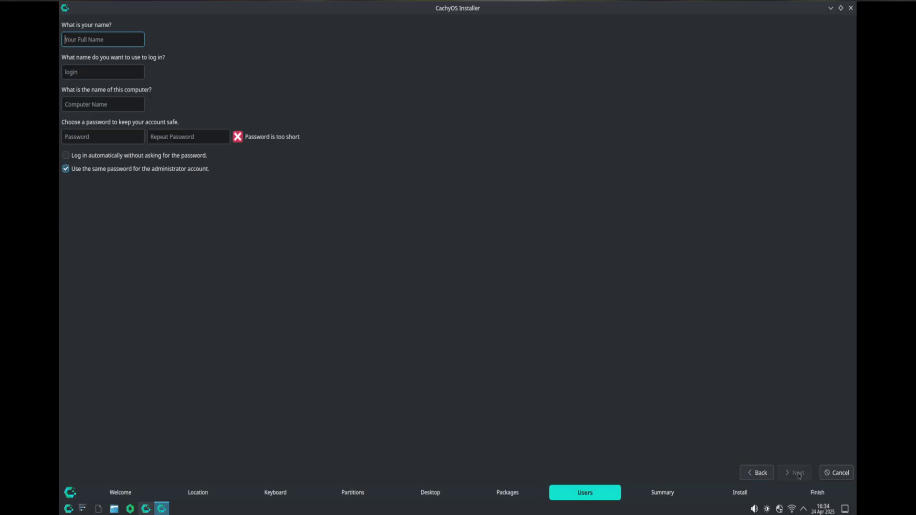
- Fill in the user's full name and login name, keeping computer name cachyos-x8664
text(MATT)
key(Tab)
key(Tab)
key(Tab)
text(a)
key(Tab)
text(a)
- Enter a matching account password in both fields, then proceed through the Summary to Install
click(101, 138)
key(BackSpace)
text(bbbb)
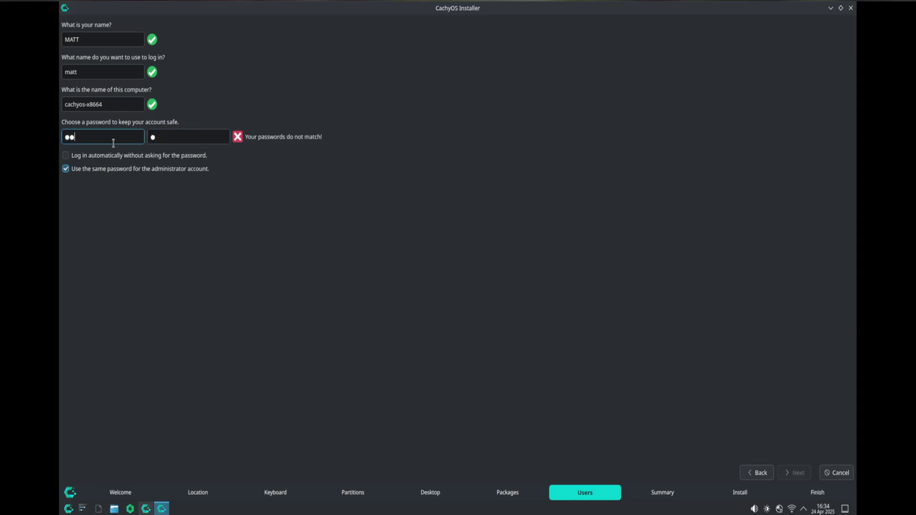
key(Tab)
text(bbbb)
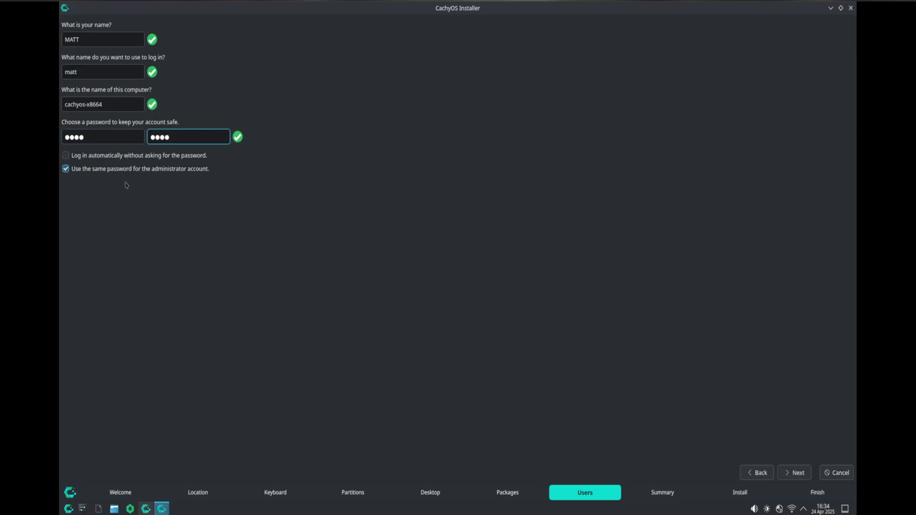
click(795, 473)
click(794, 477)
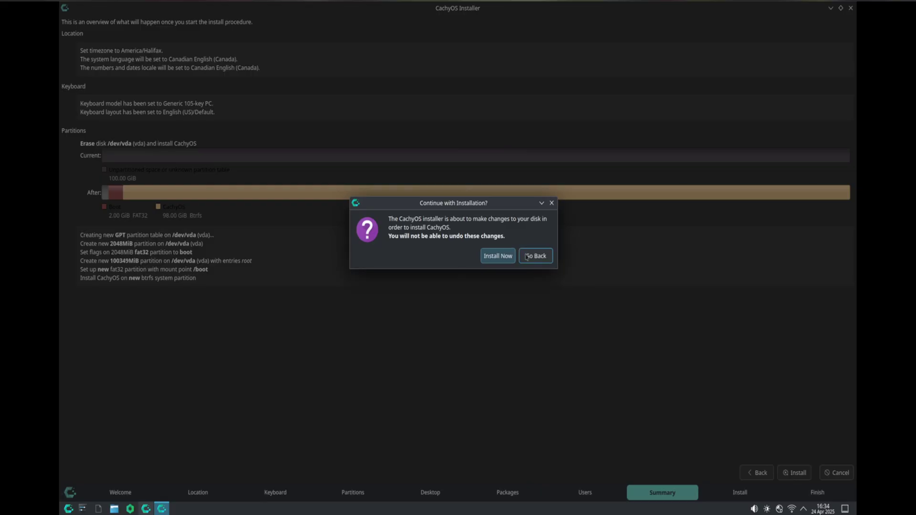
- Confirm Install now, view the installation log, and close the installer once it reports All done
click(498, 256)
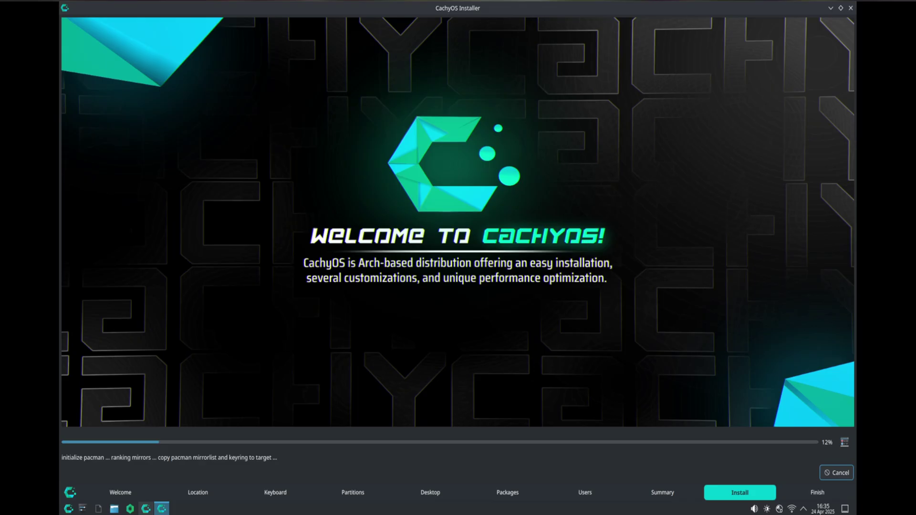
click(845, 442)
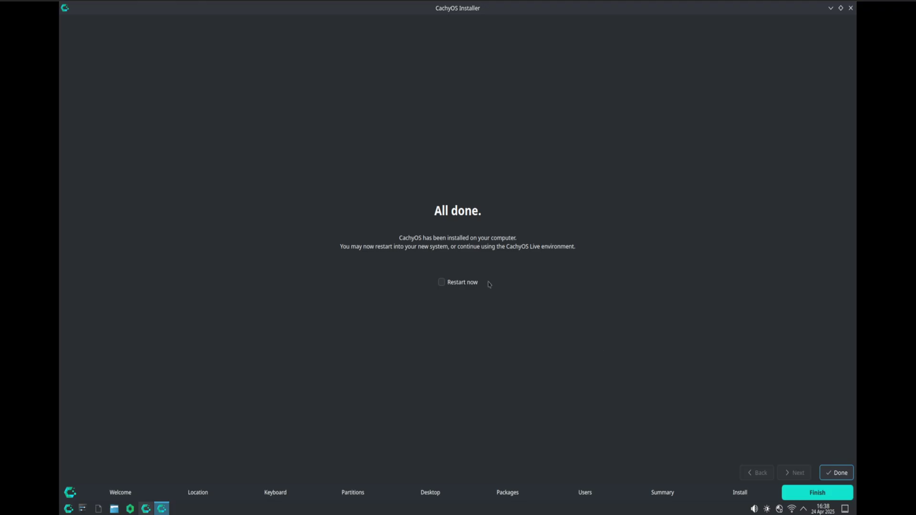
click(837, 472)
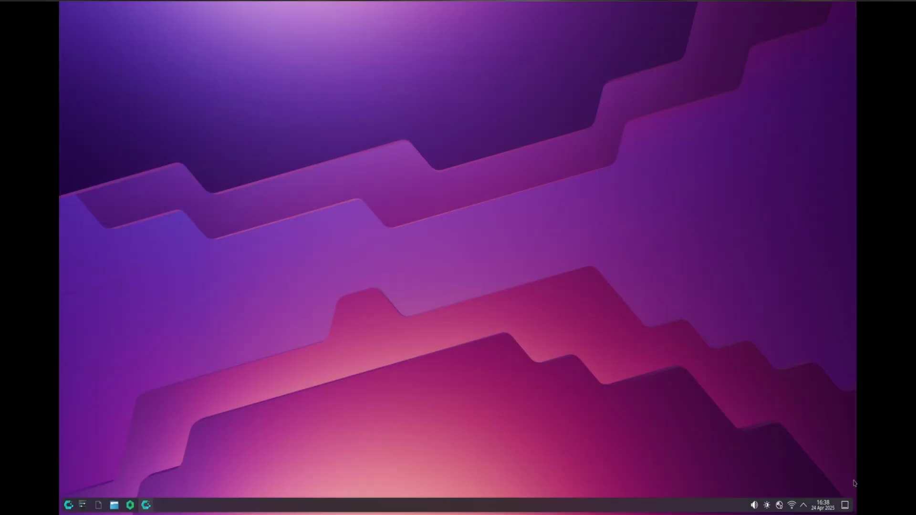
- Open a maximized Konsole and run cachy-chroot, rerunning it with sudo
click(69, 506)
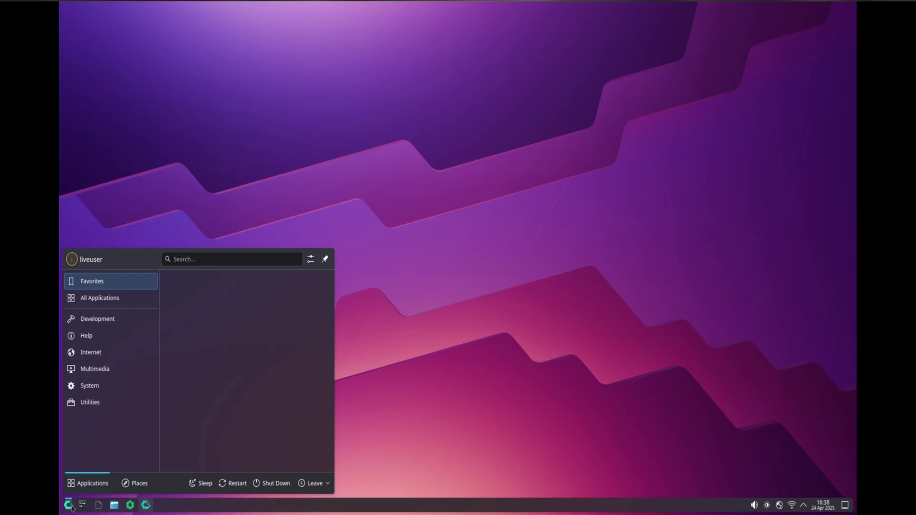
text(ter)
key(Return)
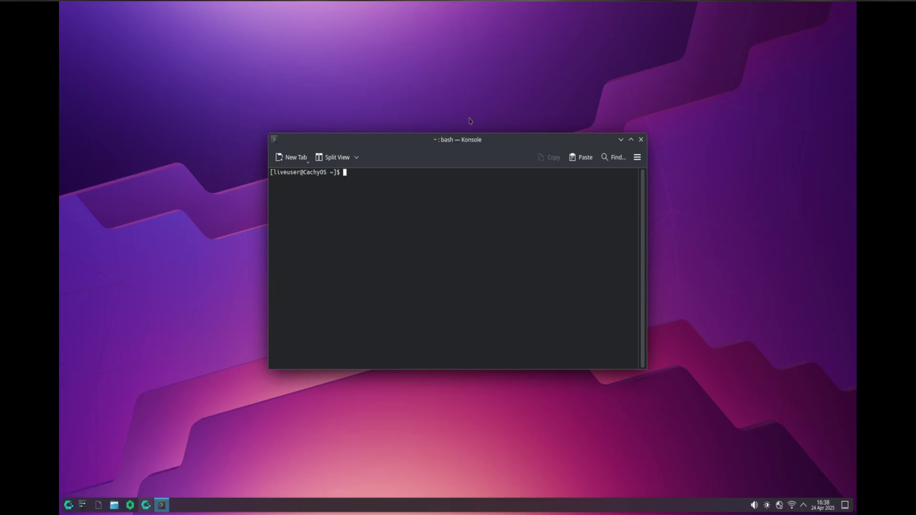
double_click(450, 141)
text(cachy)
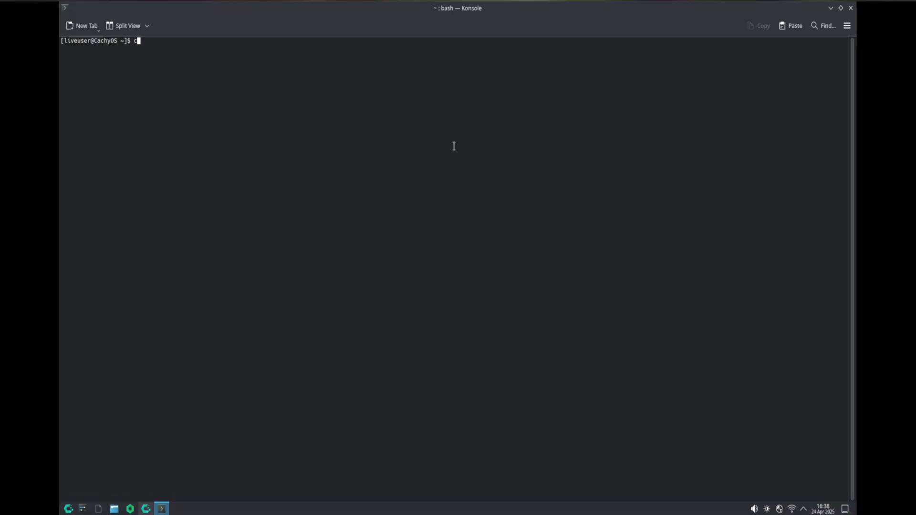
key(Tab)
key(Tab)
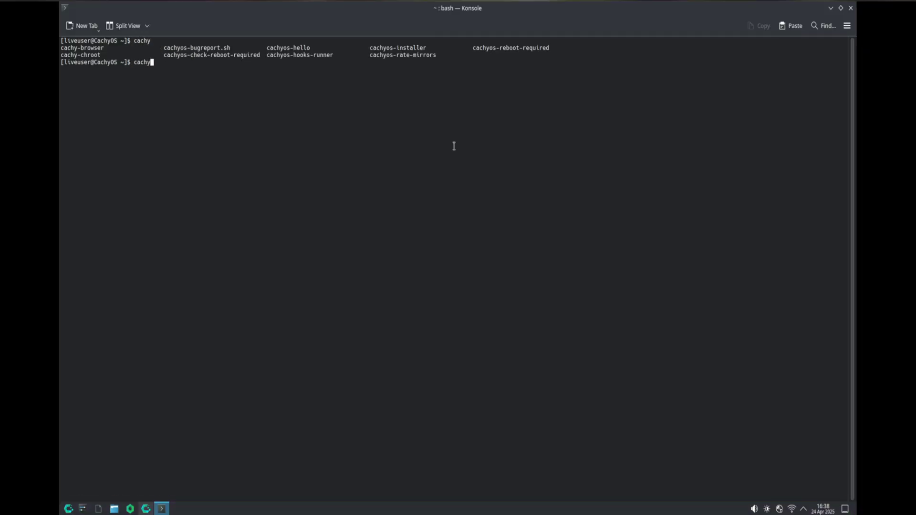
text(-chroot)
key(Return)
key(Up)
key(Left)
key(Left)
key(Left)
key(Left)
key(Left)
key(Left)
key(Left)
key(Left)
key(Left)
key(Left)
key(Left)
key(Left)
text(sudo)
key(Return)
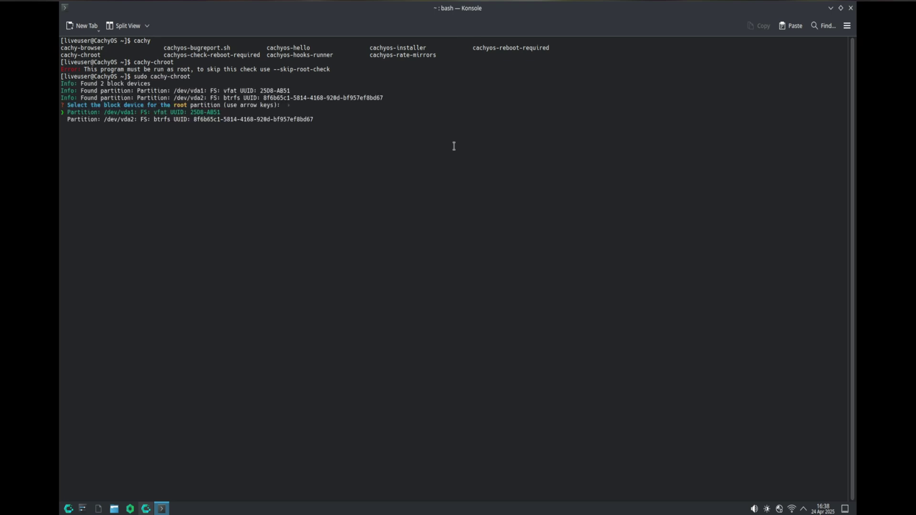
- Pick /dev/vda2 as root, accept the BTRFS preset, and add /boot as an extra mount point
key(Down)
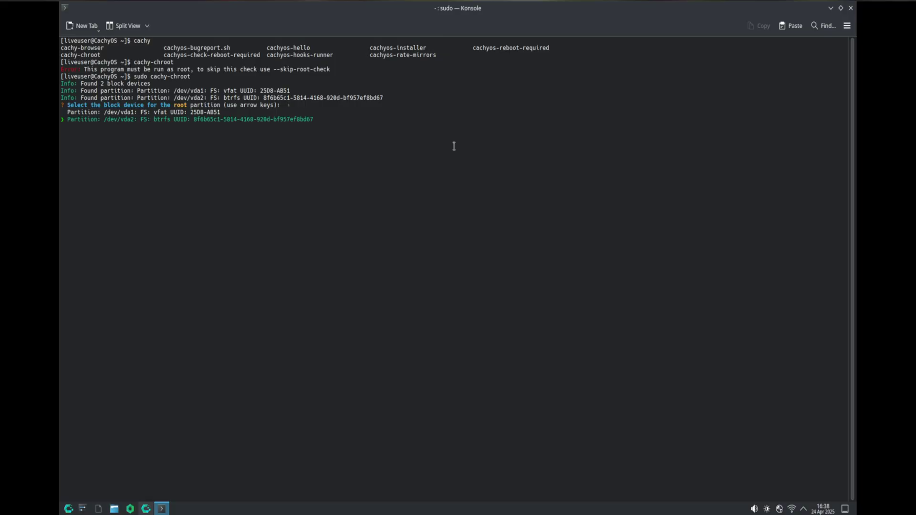
key(Up)
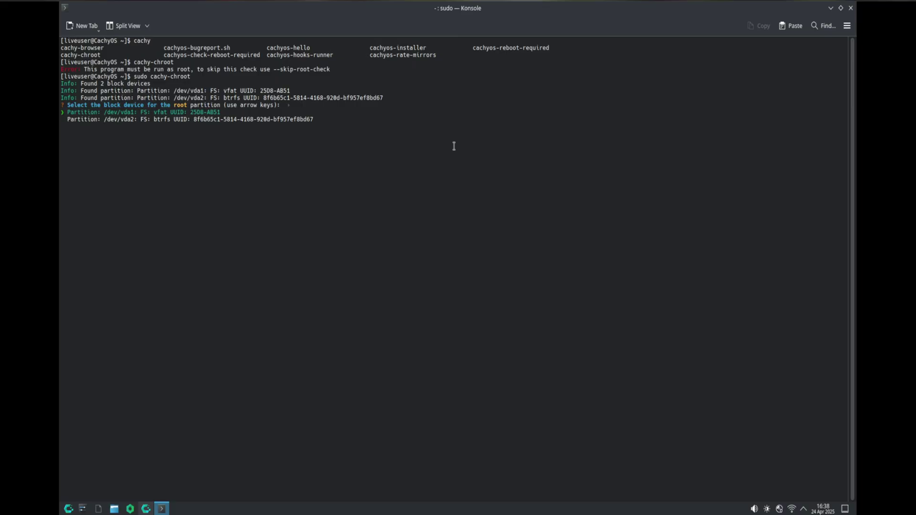
key(Down)
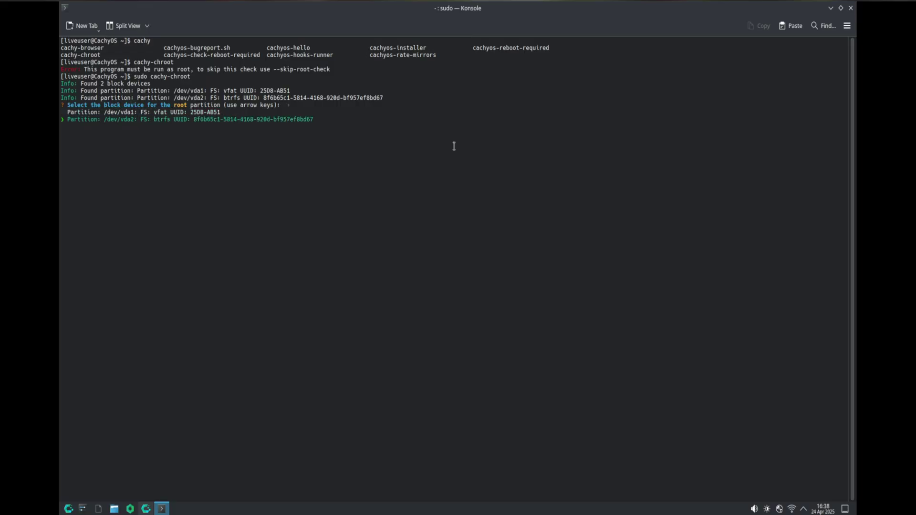
key(Return)
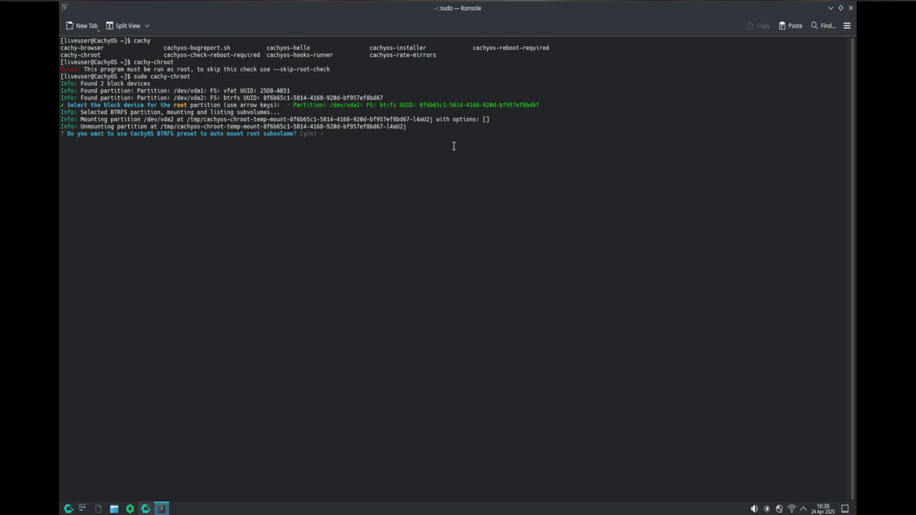
text(yes)
key(Return)
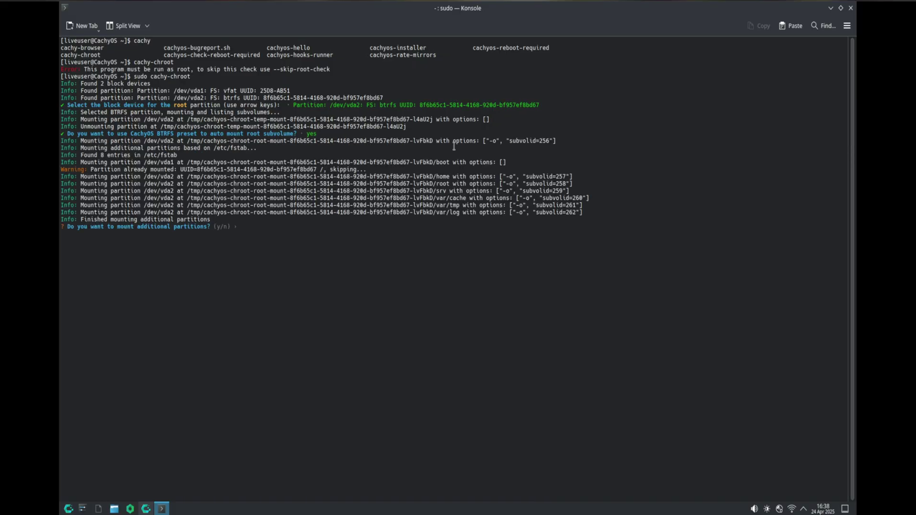
text(yes)
key(Return)
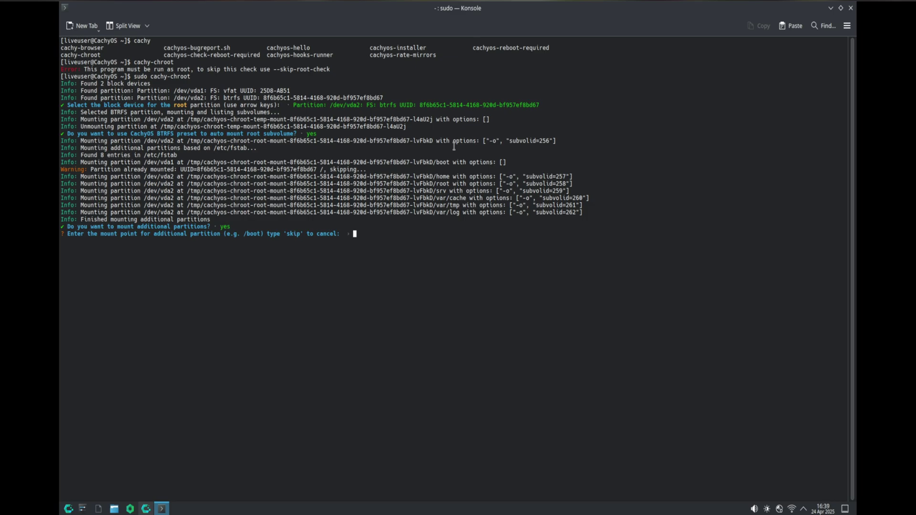
text(/boot)
key(Return)
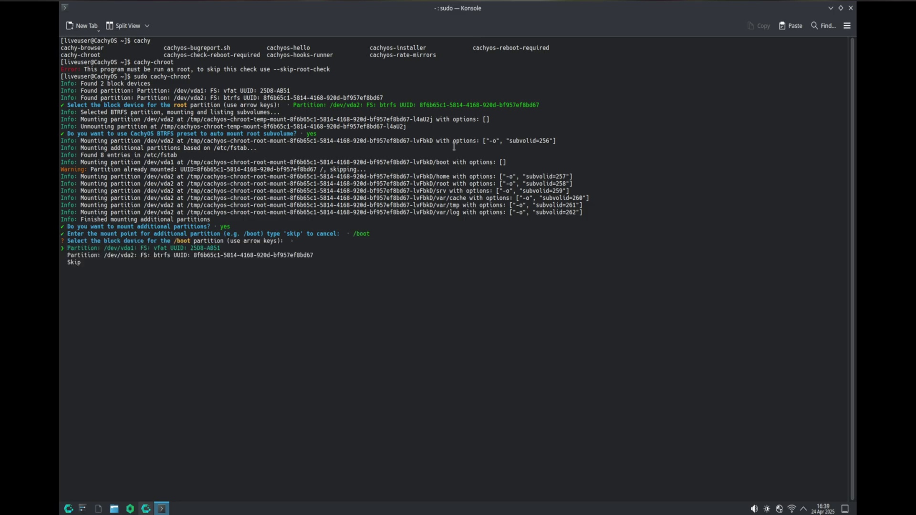
key(Down)
key(Up)
key(super)
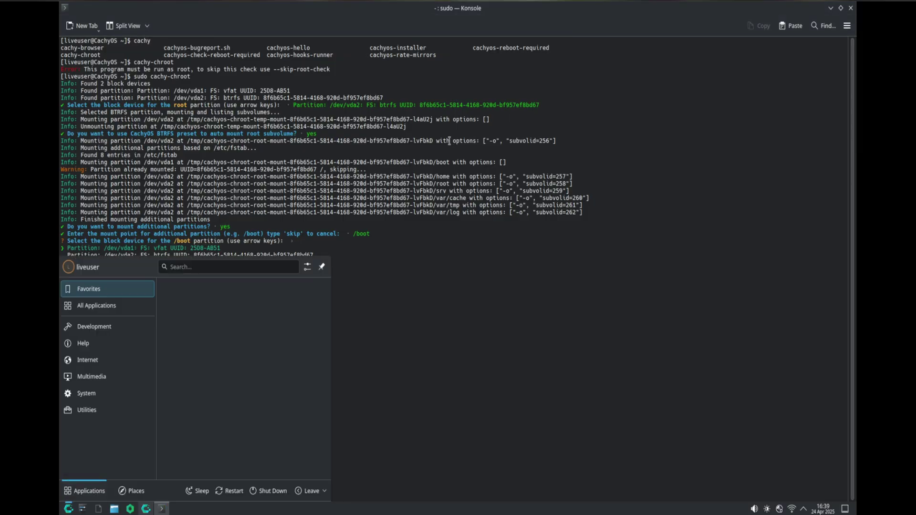
- Open KDE Partition Manager full-screen, check that /dev/vda1 is the 2.00 GiB fat32 partition, and close it
text(kde)
key(Return)
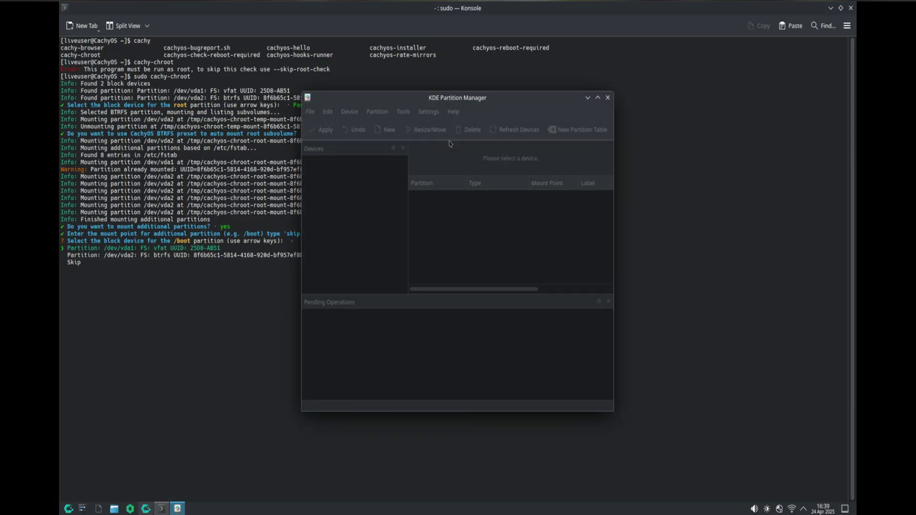
click(597, 98)
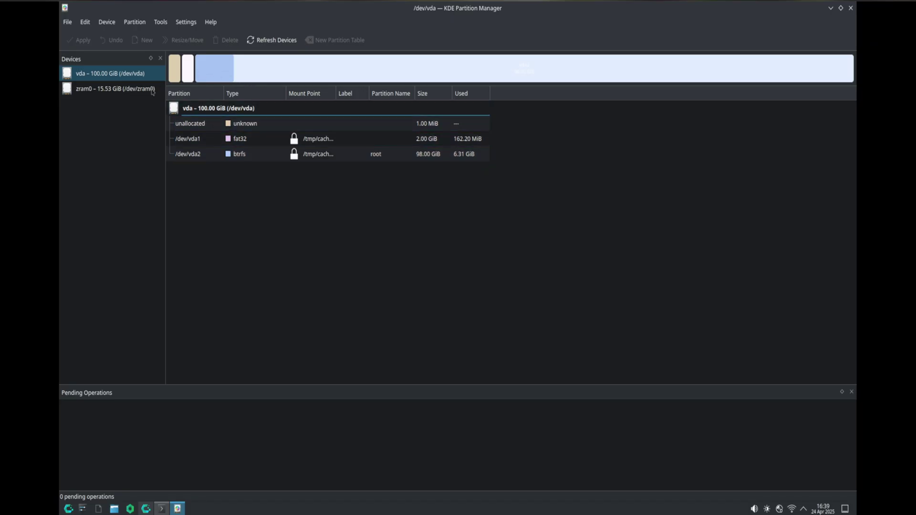
click(204, 139)
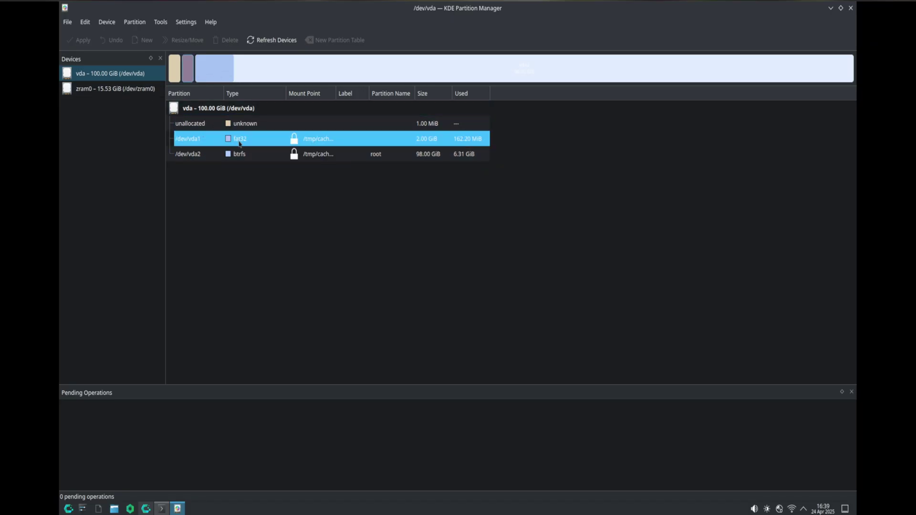
key(alt+e)
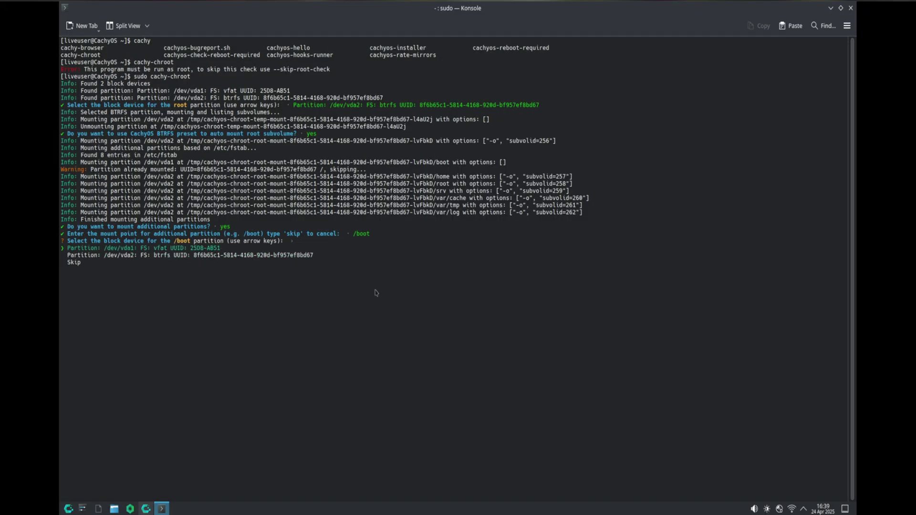
- Choose /dev/vda1 for /boot, skip further mount points, and enter the cleared chroot root shell
key(Return)
text(yes)
key(Return)
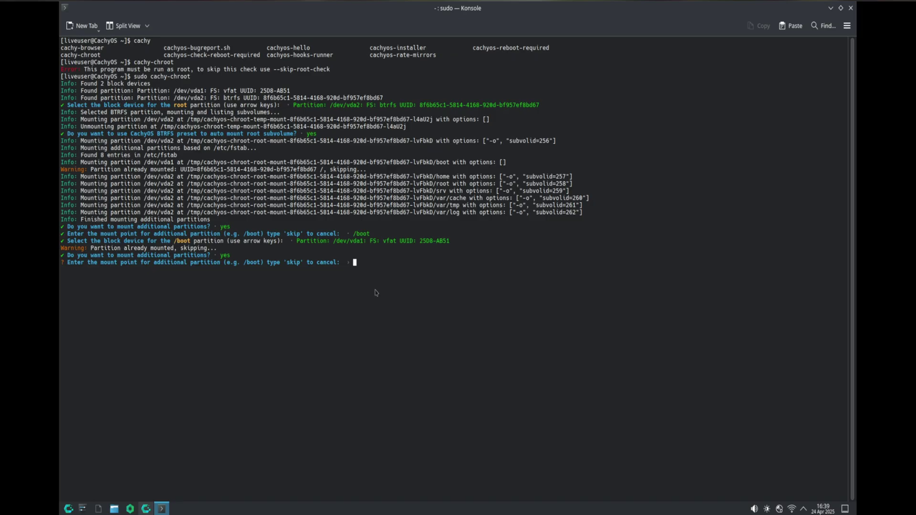
text(skip)
key(BackSpace)
key(BackSpace)
text(ip)
key(Return)
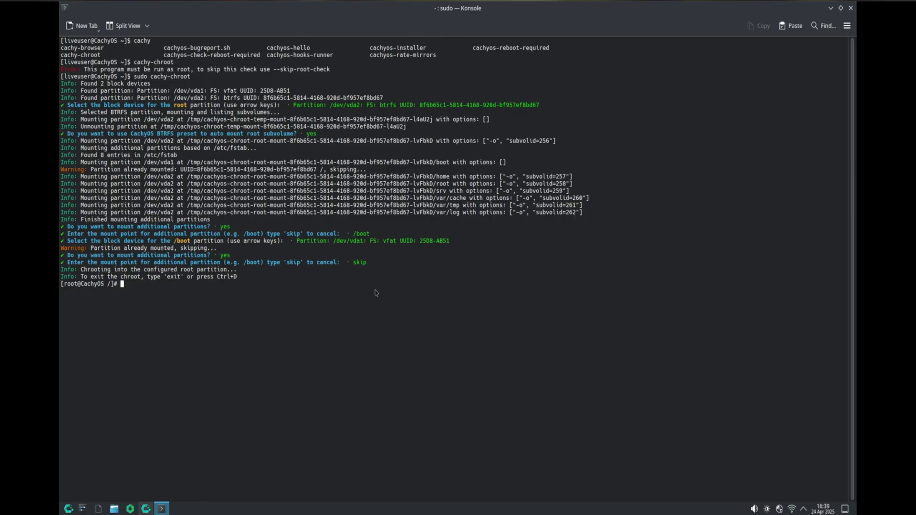
key(ctrl+l)
- Enlarge the terminal font and reinstall fastfetch with sudo pacman -S fastfetch
key(ctrl+plus)
key(ctrl+plus)
key(ctrl+plus)
key(ctrl+plus)
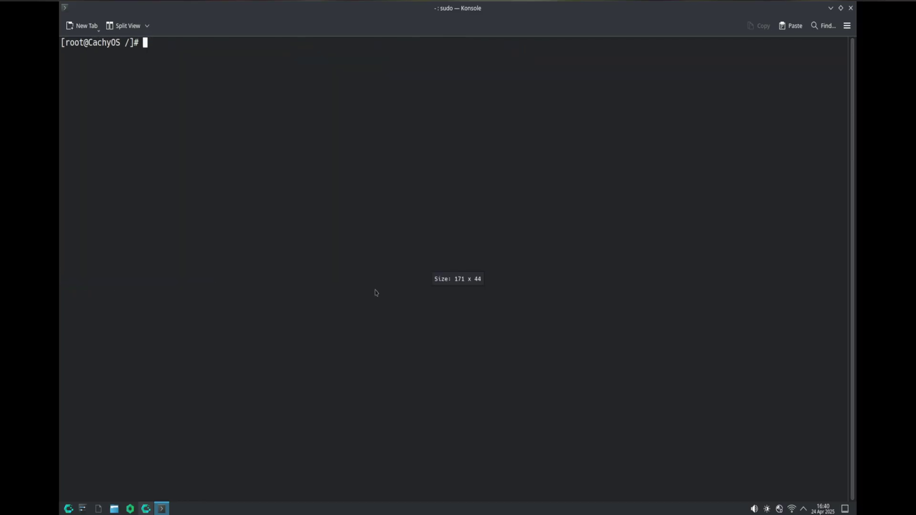
text(sudo pacman -S fas)
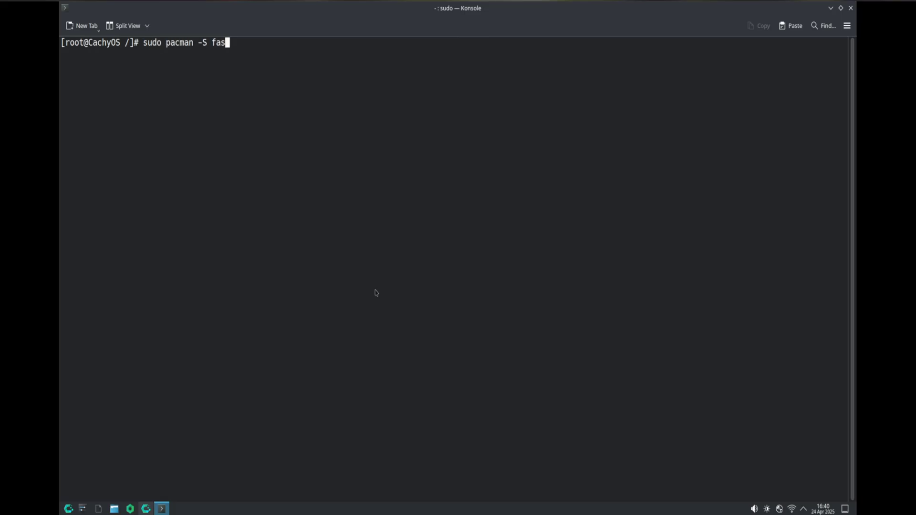
text(tfetch)
key(Return)
text(y)
key(Return)
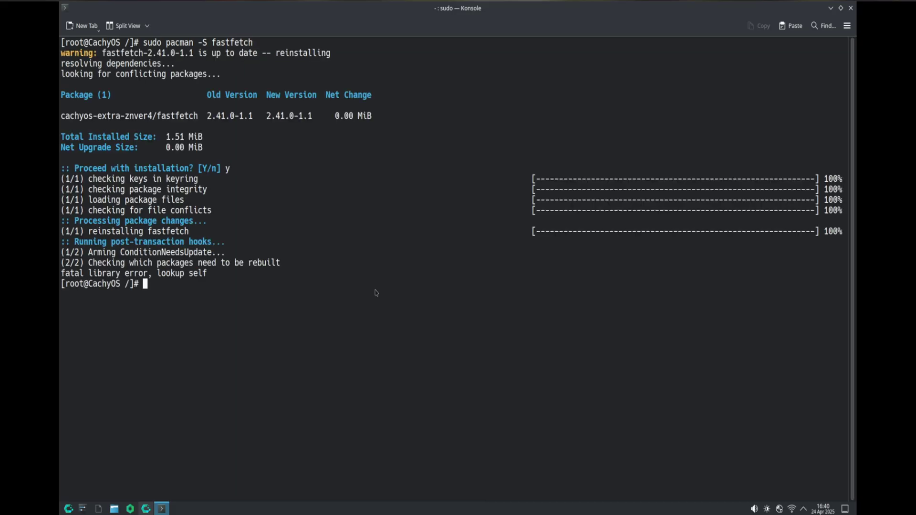
key(ctrl+l)
- Run fastfetch plainly and again with sudo, then clear the screen
text(fastfetch)
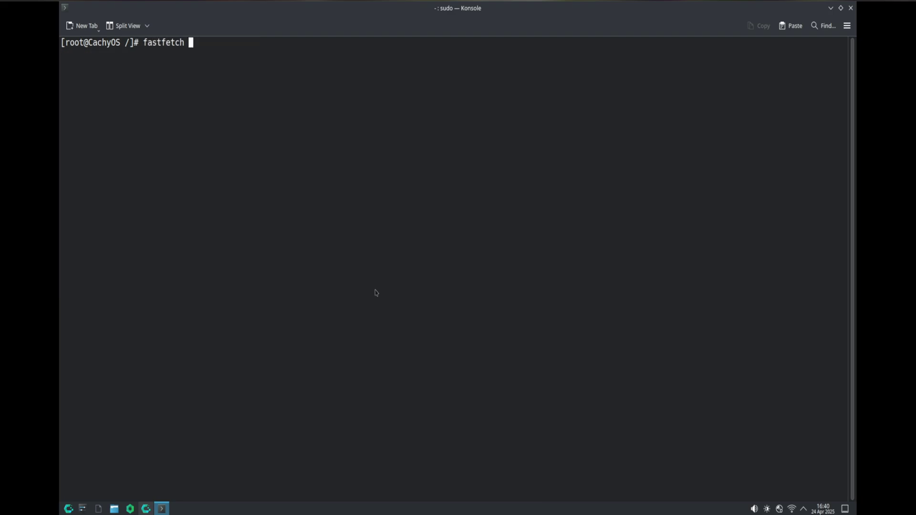
key(Return)
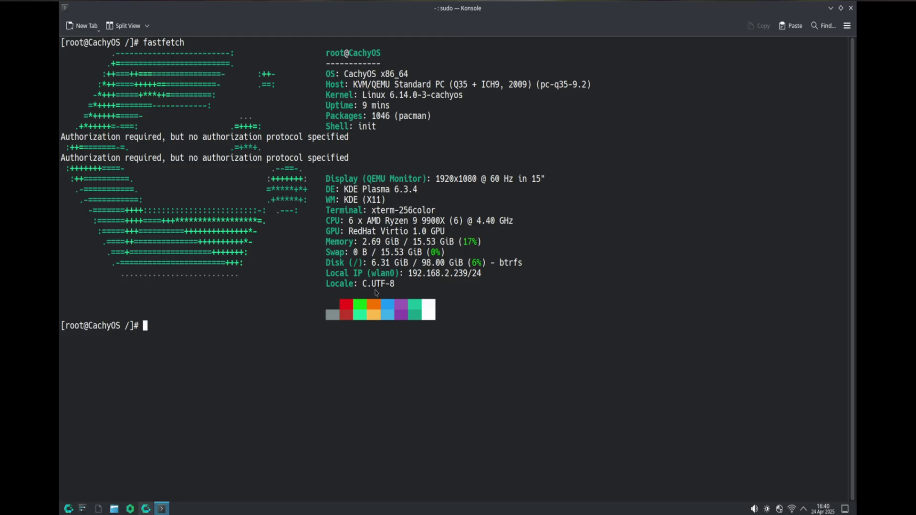
key(Up)
key(Left)
key(Left)
key(Left)
key(Left)
key(Left)
key(Left)
key(Left)
key(Left)
key(Left)
text(sudo)
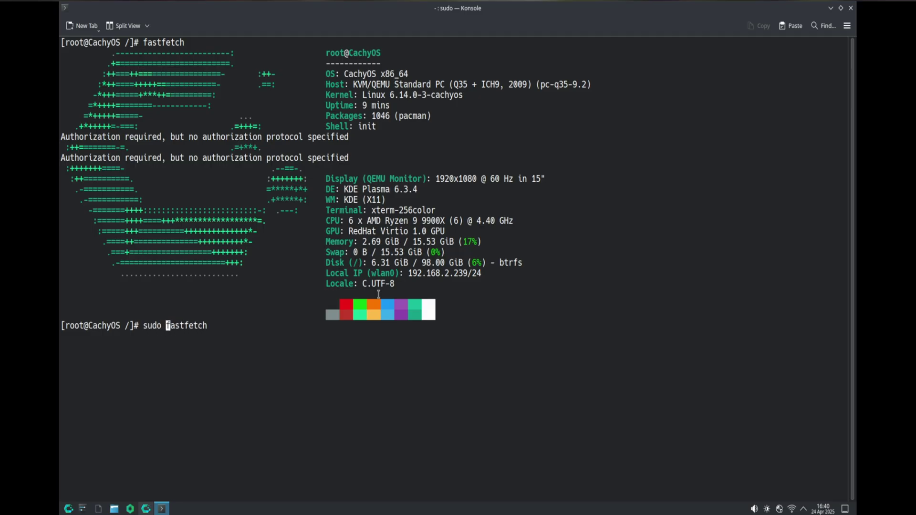
key(Return)
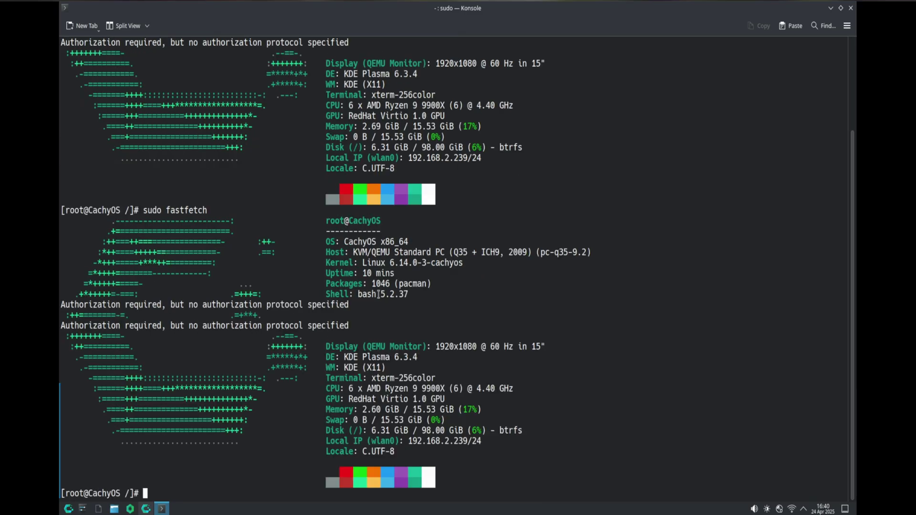
key(ctrl+l)
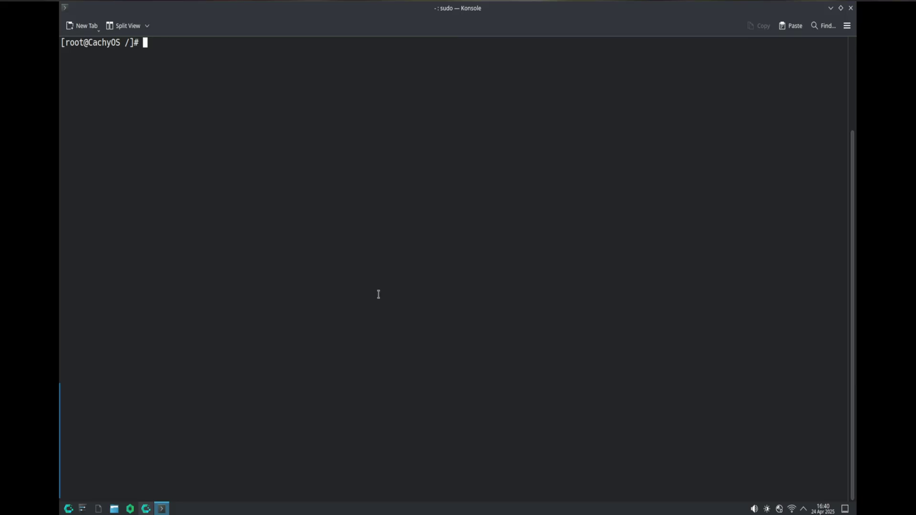
- Run bootctl update in the chroot to refresh the systemd-boot loader
text(bootctl update)
key(Return)
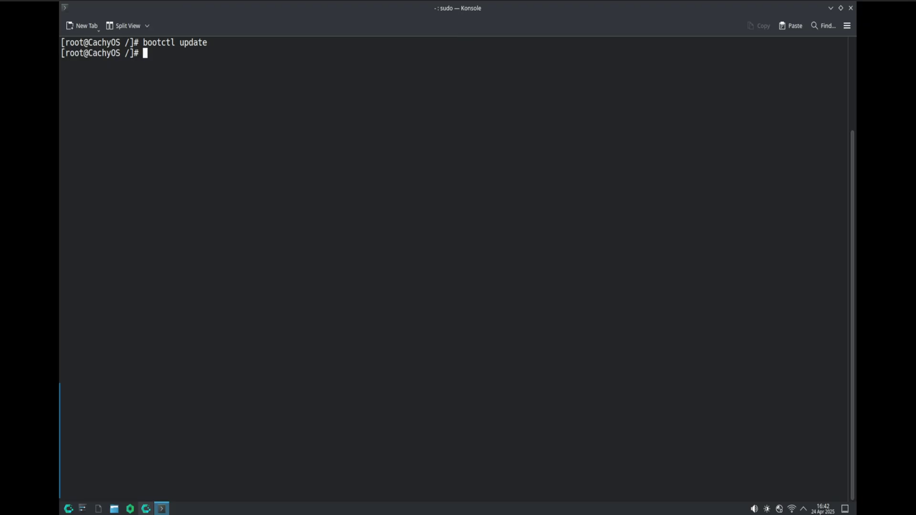
- Reinstall rEFInd by running refind-install from the system path instead of ./refind-install
text(./refind-install)
key(Return)
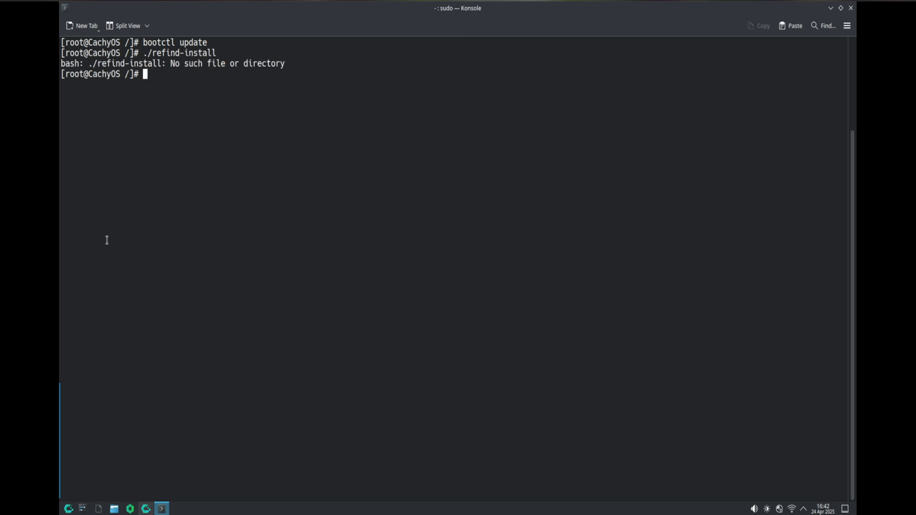
key(Up)
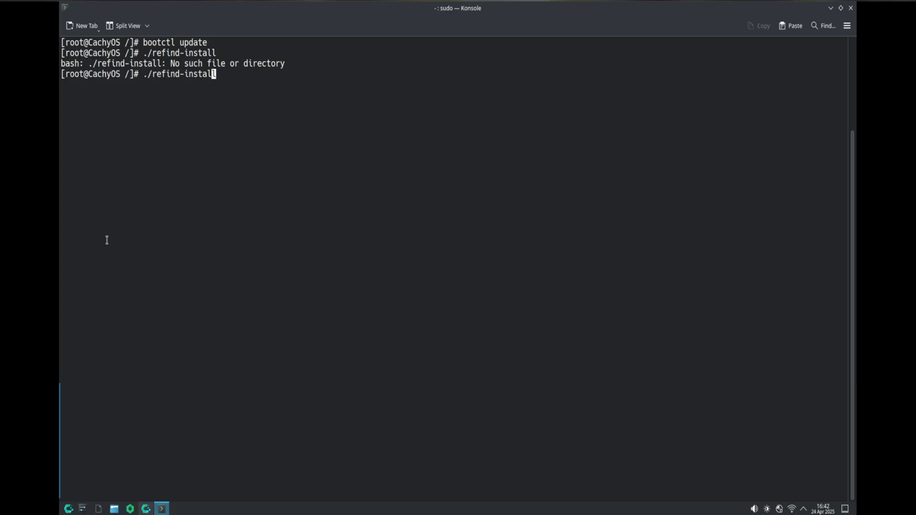
key(Left)
key(Left)
key(Left)
key(Left)
key(Left)
key(Left)
key(Left)
key(Left)
key(Left)
key(Left)
key(Left)
key(Left)
key(Left)
key(Left)
key(Left)
key(Left)
key(Delete)
key(Delete)
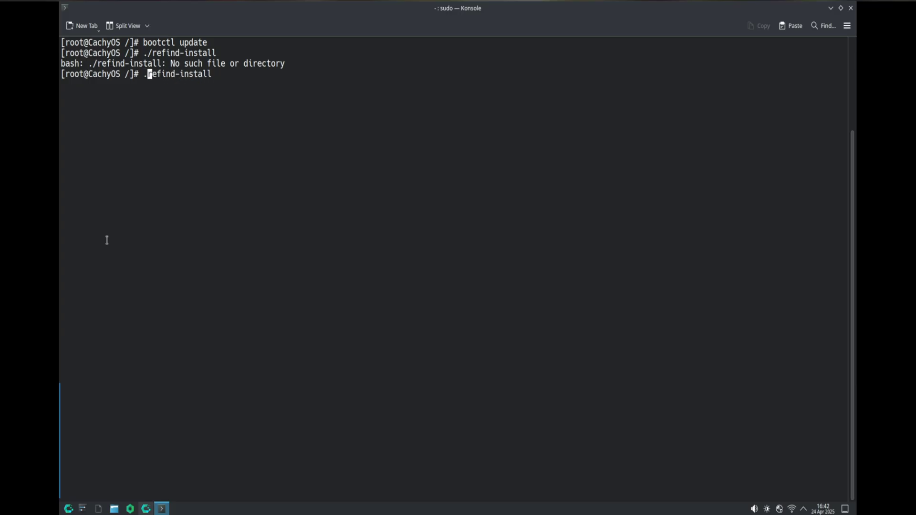
key(Return)
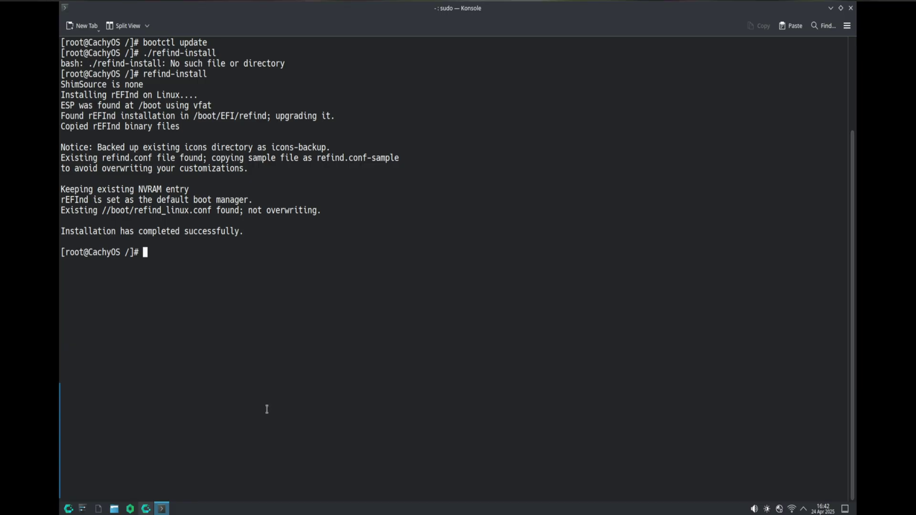
- Try sudo update-grub and then sudo update, both returning 'command not found'
text(sudo update-grub)
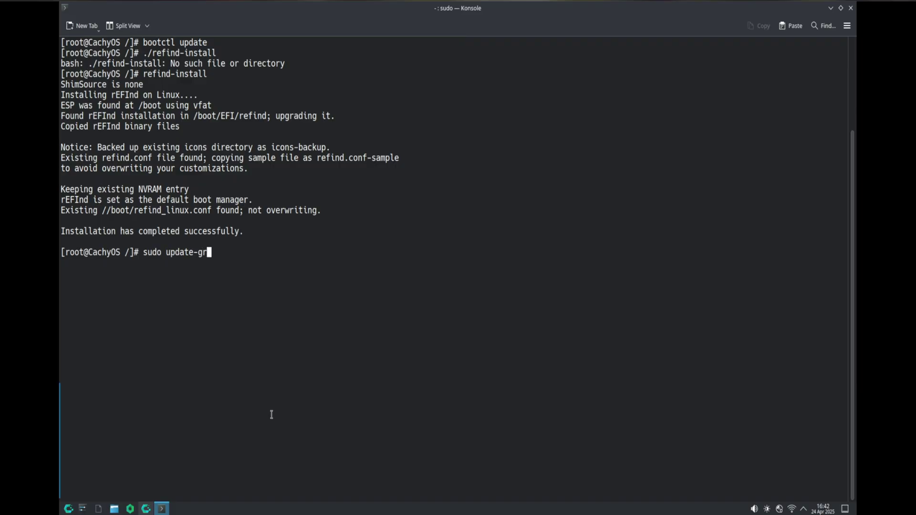
key(Return)
key(Up)
key(BackSpace)
key(BackSpace)
key(BackSpace)
key(BackSpace)
key(BackSpace)
key(Return)
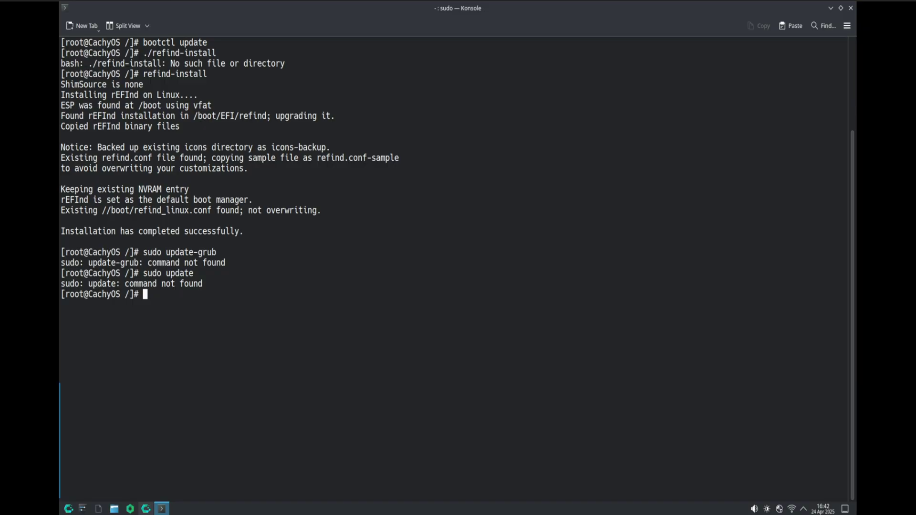
right_click(222, 280)
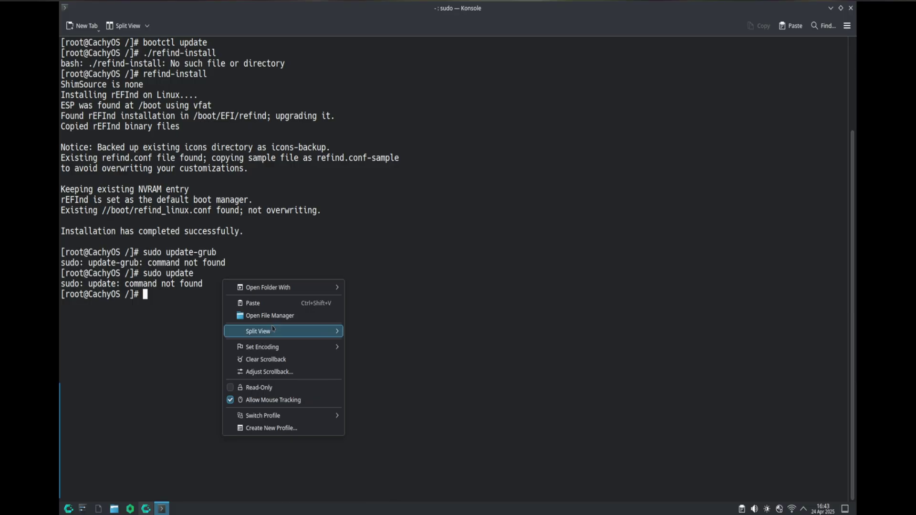
- Run grub-install --target=x86_64-efi --efi-directory=/boot/efi --bootloader-id=GRUB, which isn't found
click(269, 308)
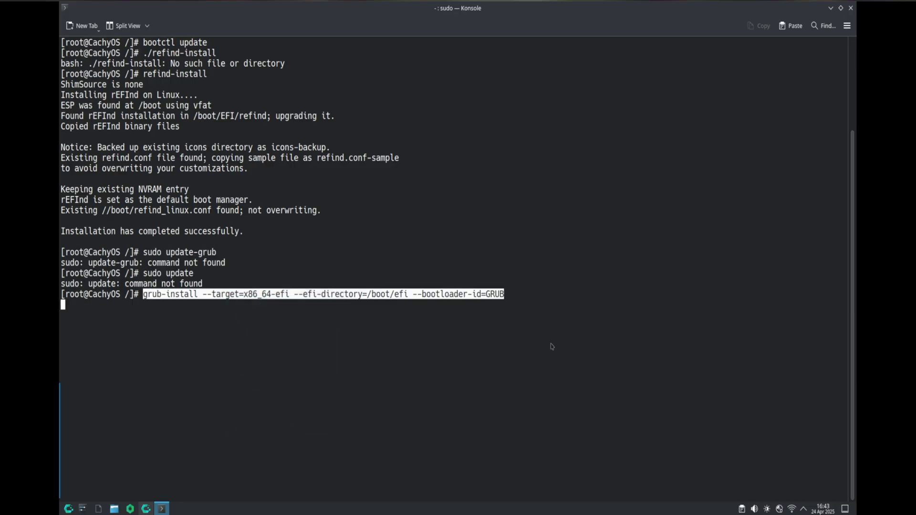
key(Left)
key(Left)
key(Left)
key(Left)
key(Left)
key(Left)
key(Left)
key(Left)
key(Left)
key(Left)
key(Left)
key(Left)
key(Left)
key(Left)
key(Left)
key(Left)
key(Left)
key(Left)
key(Left)
key(Left)
key(Left)
key(Left)
key(Left)
key(Left)
key(Left)
key(Right)
key(Right)
key(Right)
key(Right)
key(Right)
key(Right)
key(Right)
key(Right)
key(Right)
key(Right)
key(Right)
key(Right)
key(Right)
key(Right)
key(Right)
key(Right)
key(Right)
key(Right)
key(Right)
key(Right)
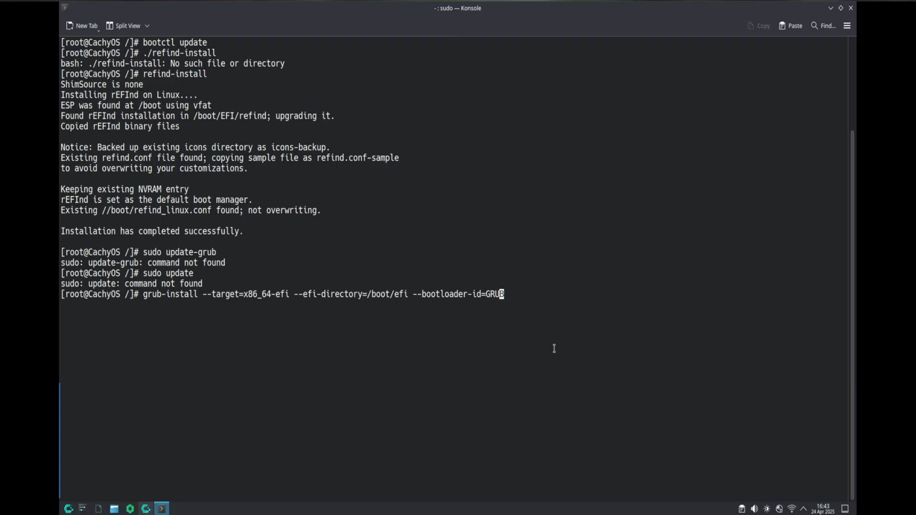
key(Return)
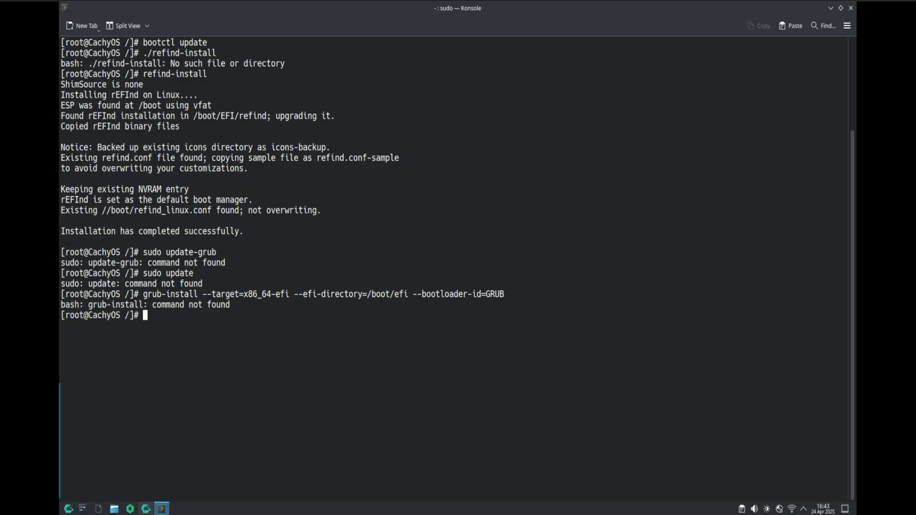
- List all natively installed packages with pacman -Qqn
right_click(375, 331)
click(395, 354)
key(Return)
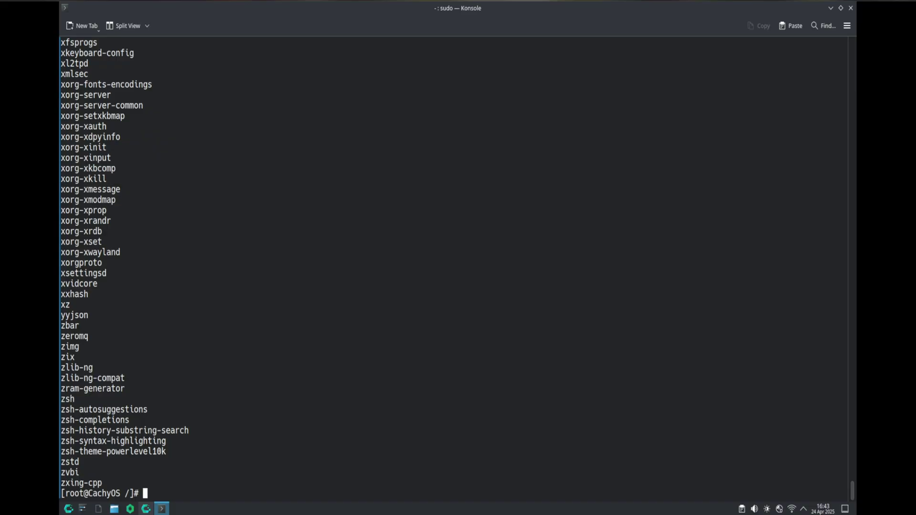
- Run pacman -Qqn | pacman -S - and review the package list up to the 326.04 MiB prompt
right_click(305, 216)
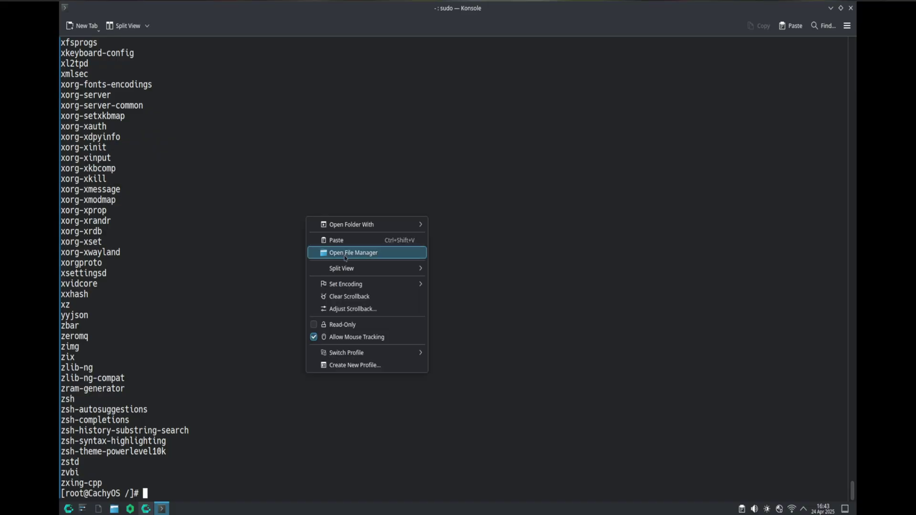
click(333, 239)
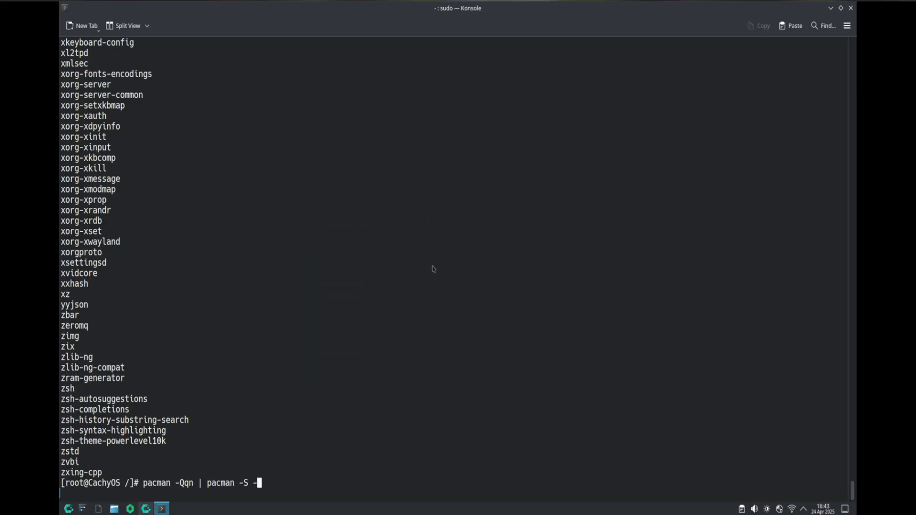
key(Return)
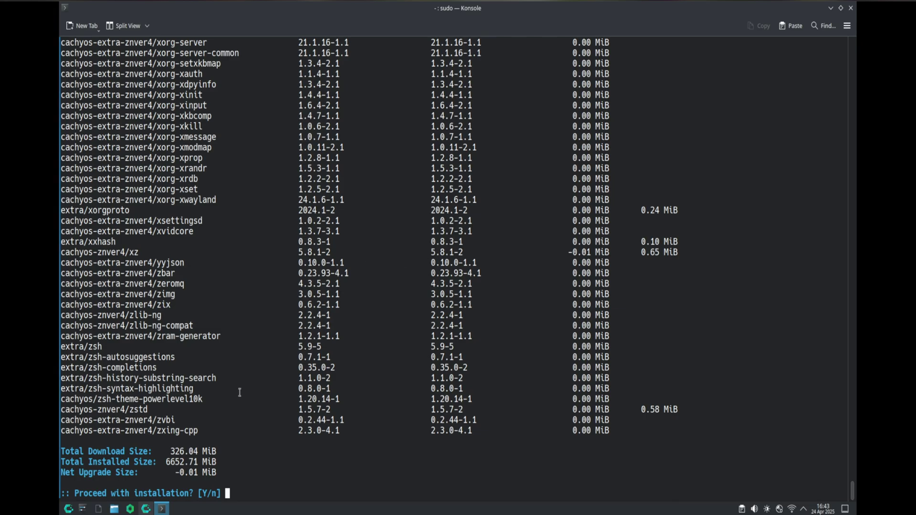
scroll(241, 382, up, 20)
scroll(242, 369, up, 20)
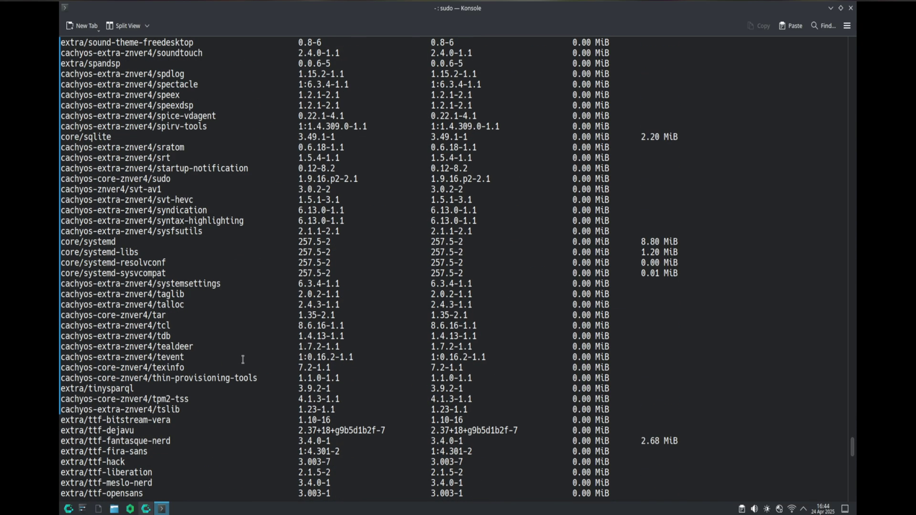
scroll(243, 344, up, 20)
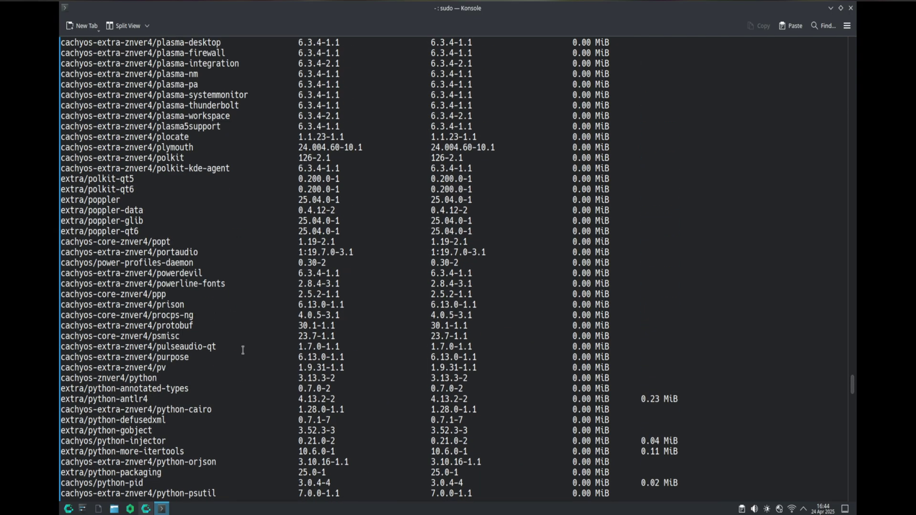
scroll(247, 315, up, 20)
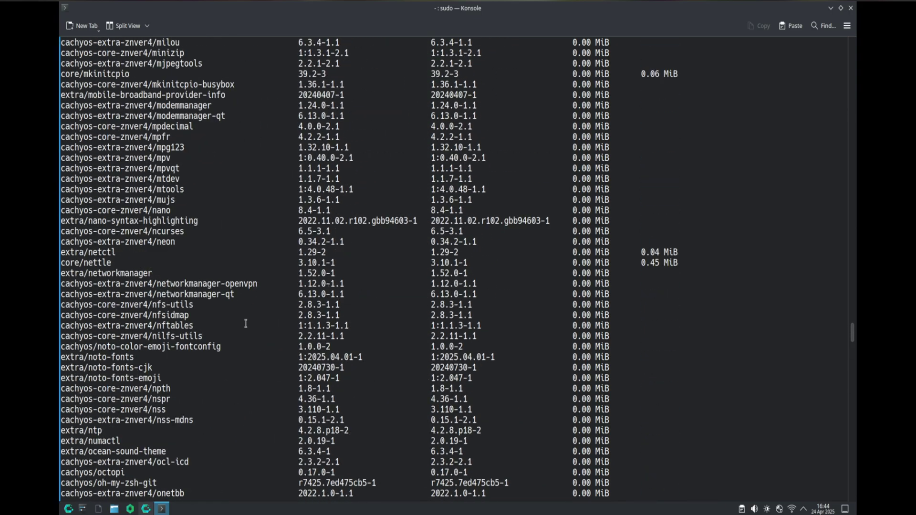
scroll(248, 300, up, 20)
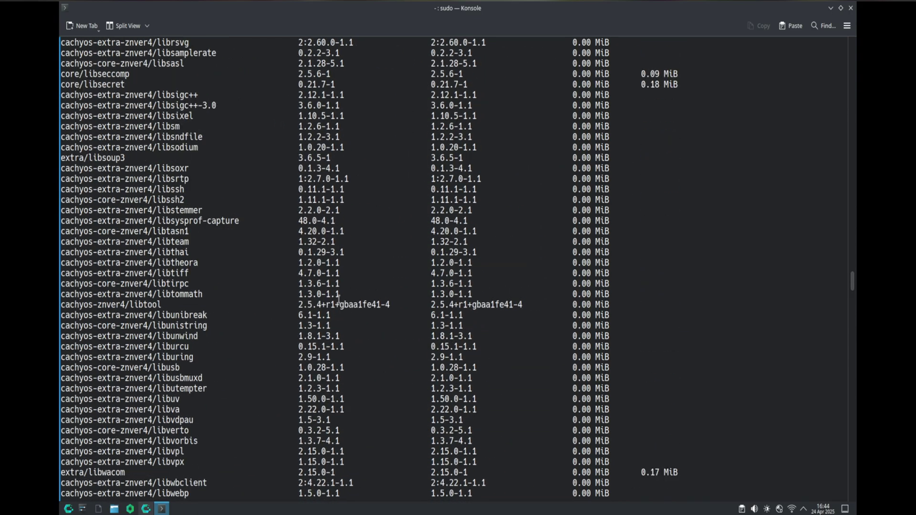
scroll(349, 290, up, 20)
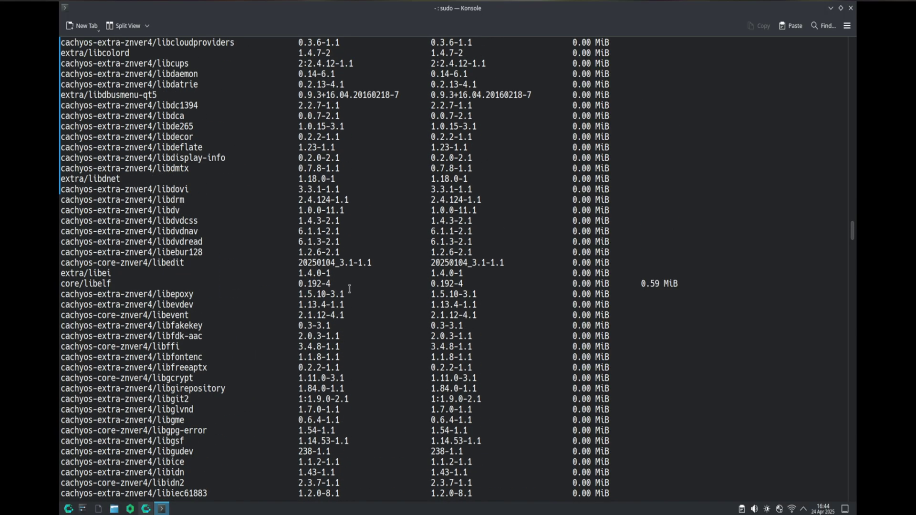
scroll(351, 169, up, 20)
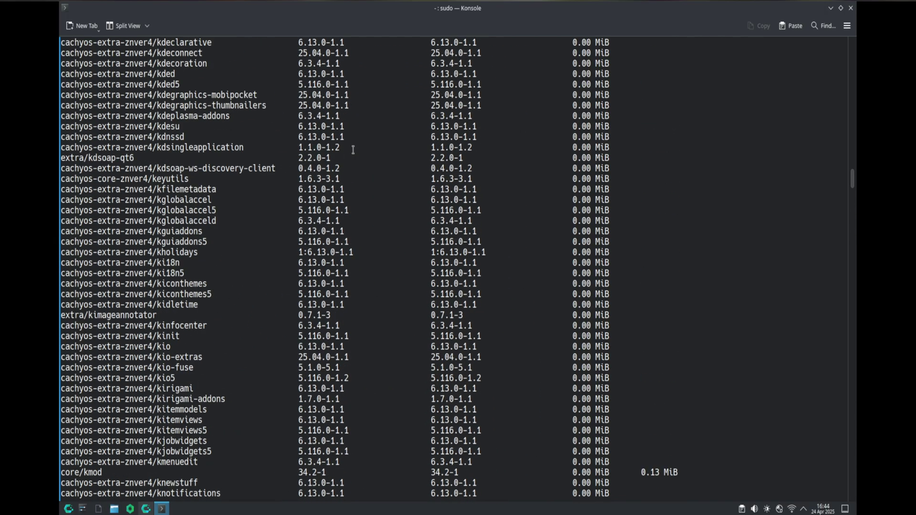
scroll(353, 148, up, 20)
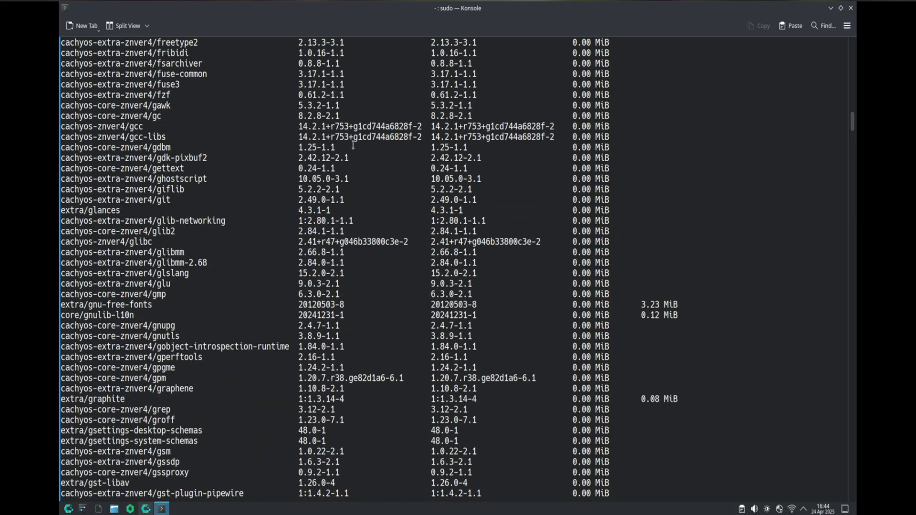
scroll(349, 103, up, 9)
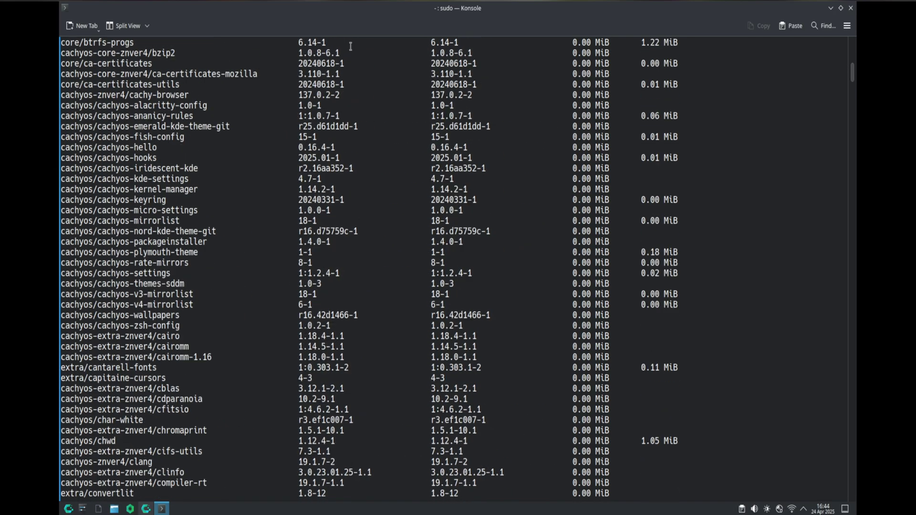
scroll(339, 222, up, 17)
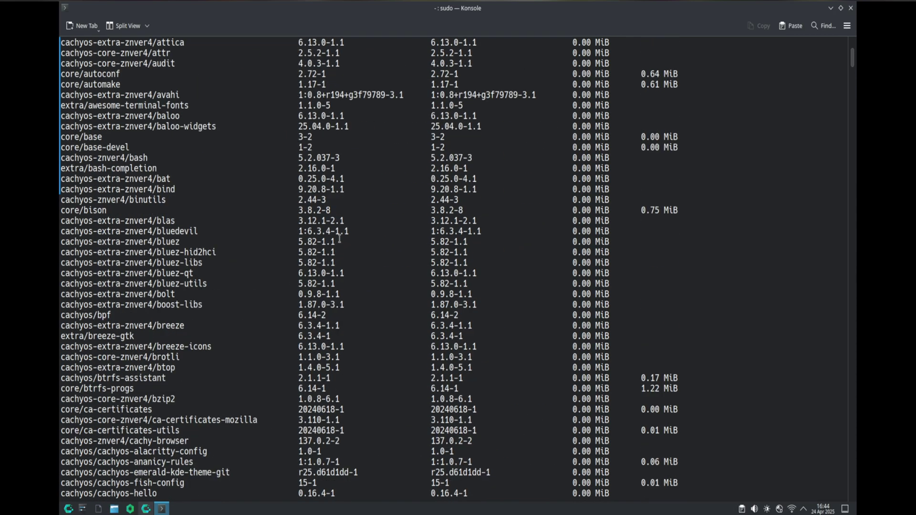
drag(852, 48, 851, 209)
drag(829, 289, 852, 491)
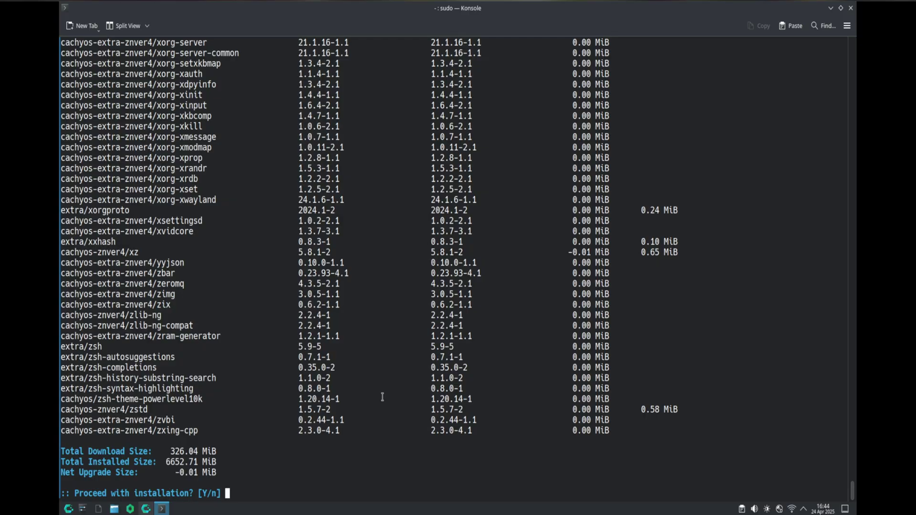
- Decline the reinstall, then run pacman -Scc and confirm clearing cached packages and unused repositories
text(n)
key(Return)
text(pacman -Scc)
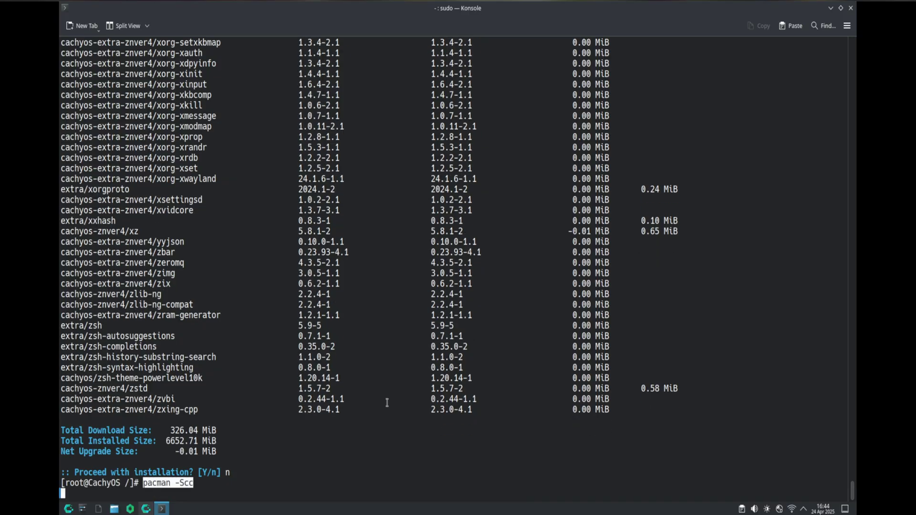
key(Return)
text(y)
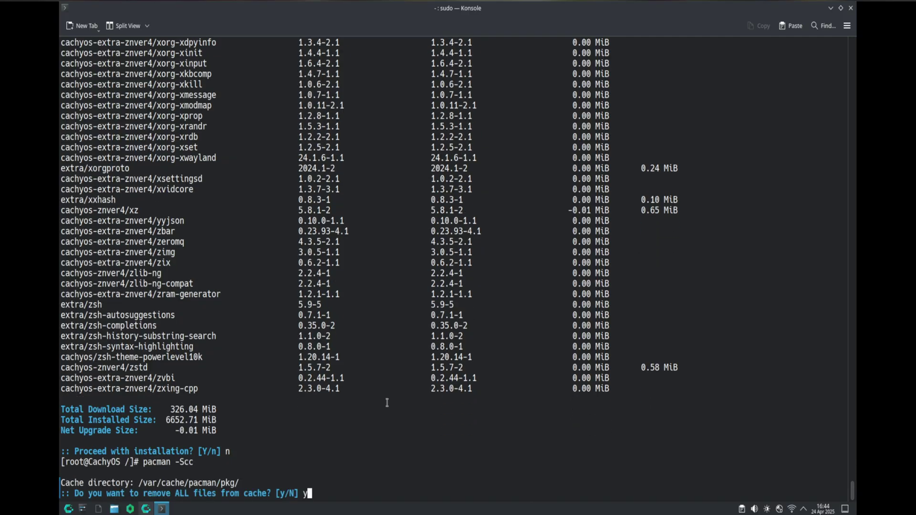
key(Return)
text(y)
key(Return)
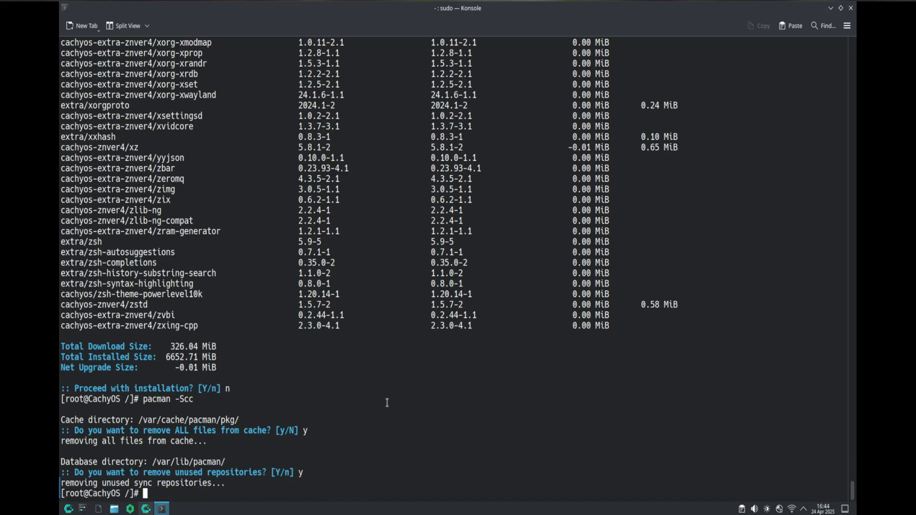